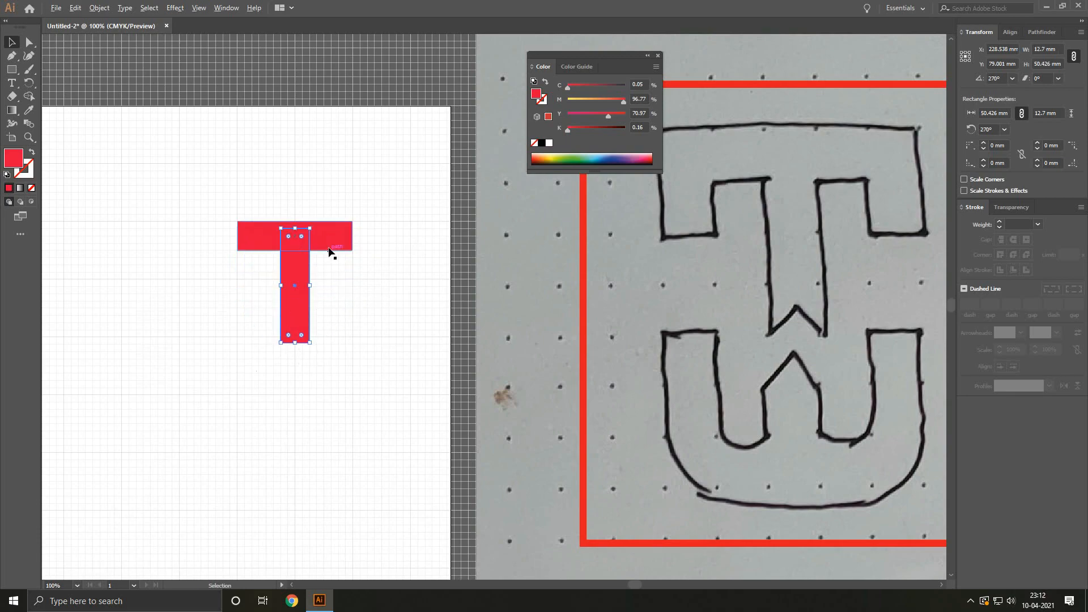
Step: Align the vertical bar with the horizontal bar's left end and duplicate it twice across, forming three evenly spaced legs
scroll(328, 250, "up", 2)
left_click_drag(276, 286, 191, 273)
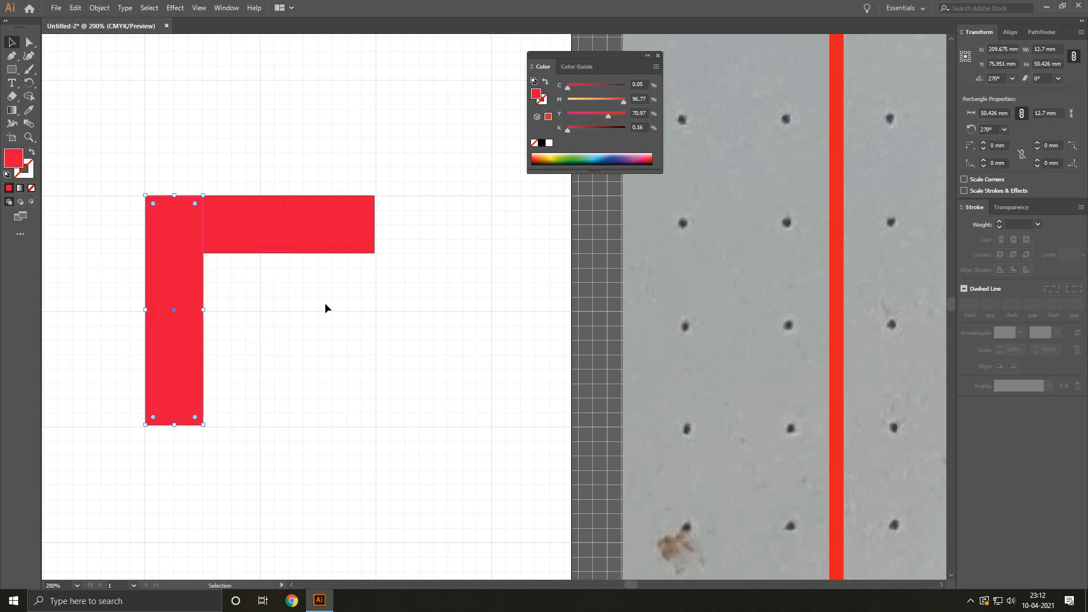
scroll(325, 303, "down", 3)
scroll(669, 318, "down", 1)
left_click_drag(161, 299, 262, 315, "alt+shift")
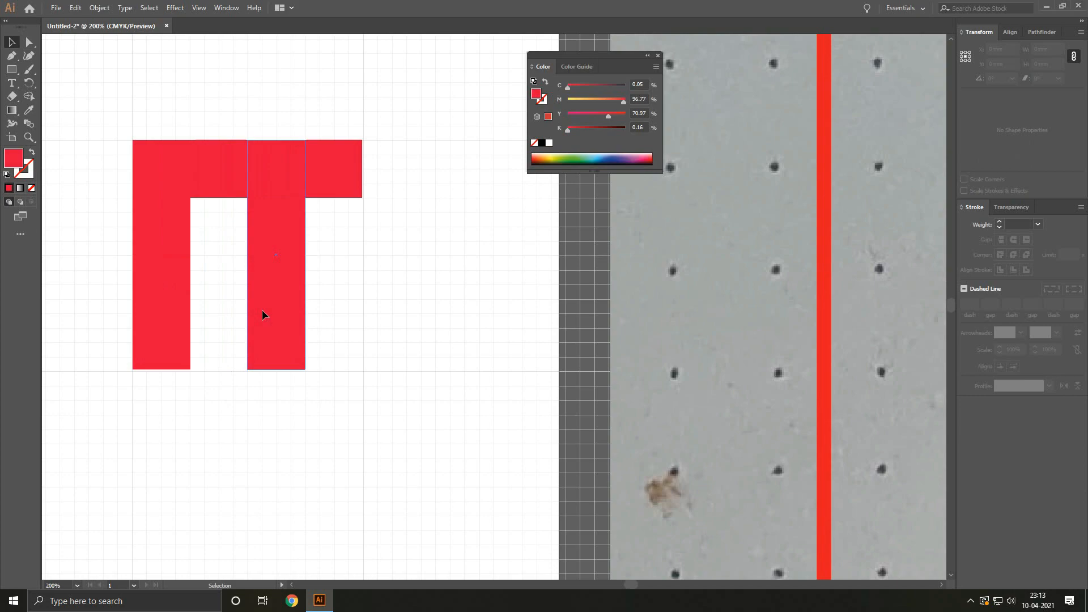
key("ctrl+d")
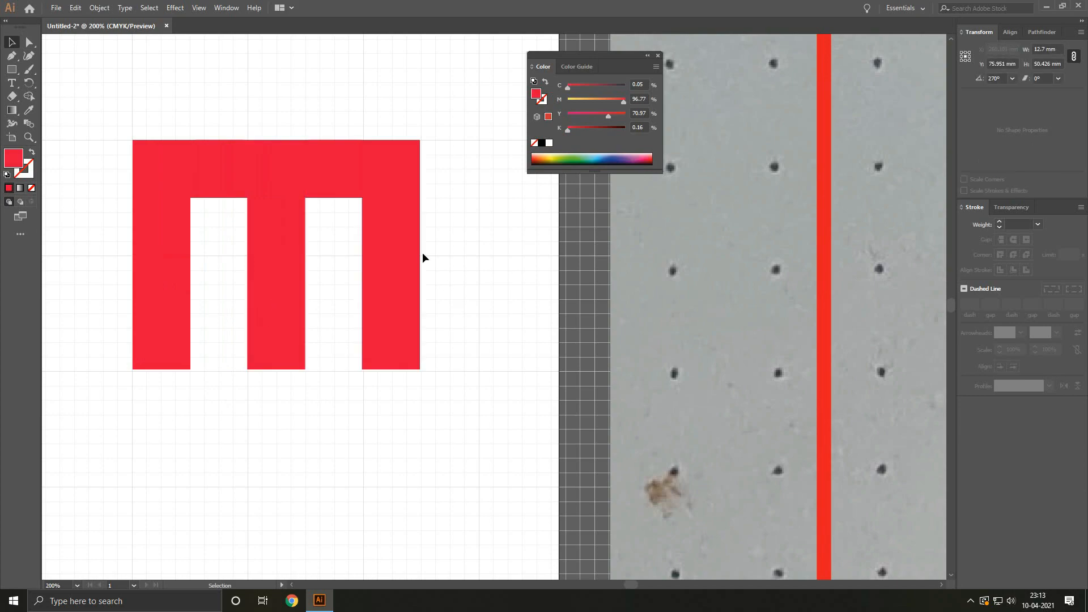
Step: Duplicate the T's two shortened outer legs and its centre stem straight down as the start of the lower letter
scroll(594, 213, "down", 3)
scroll(594, 213, "up", 1)
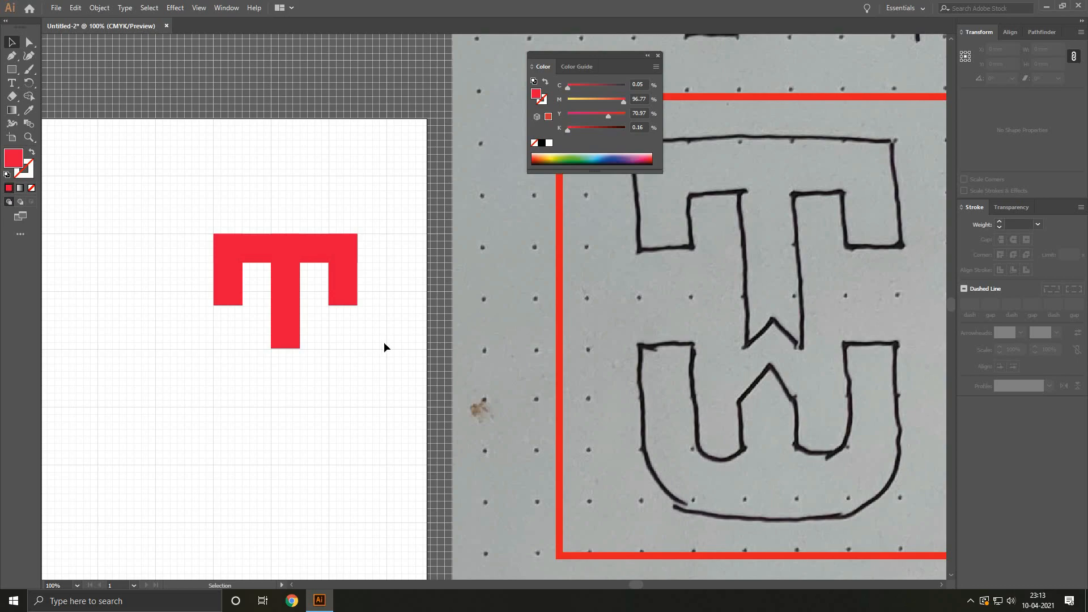
left_click(221, 296)
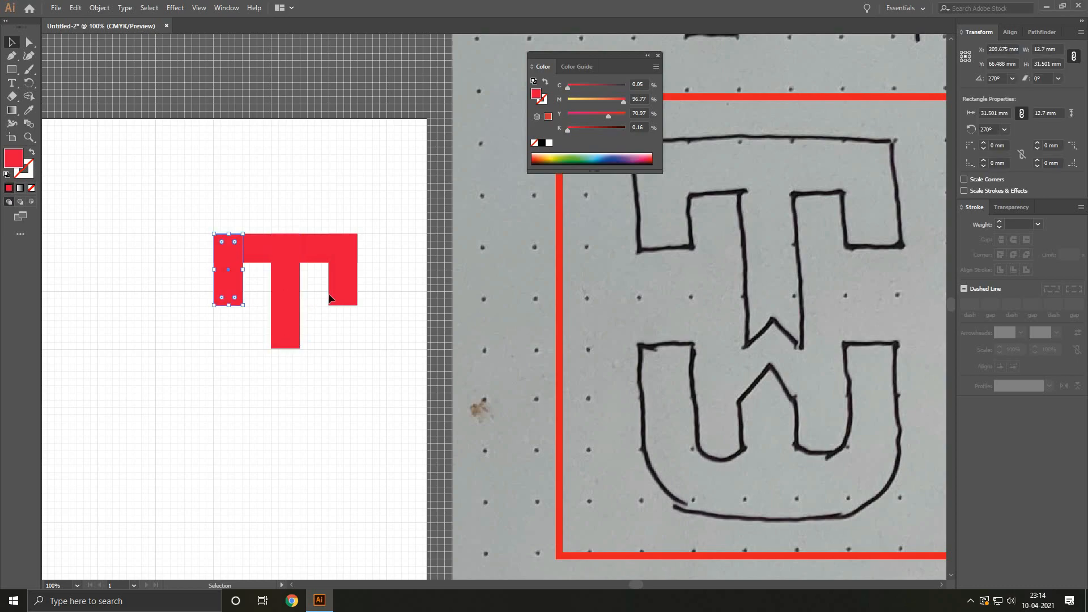
left_click(345, 289, "shift")
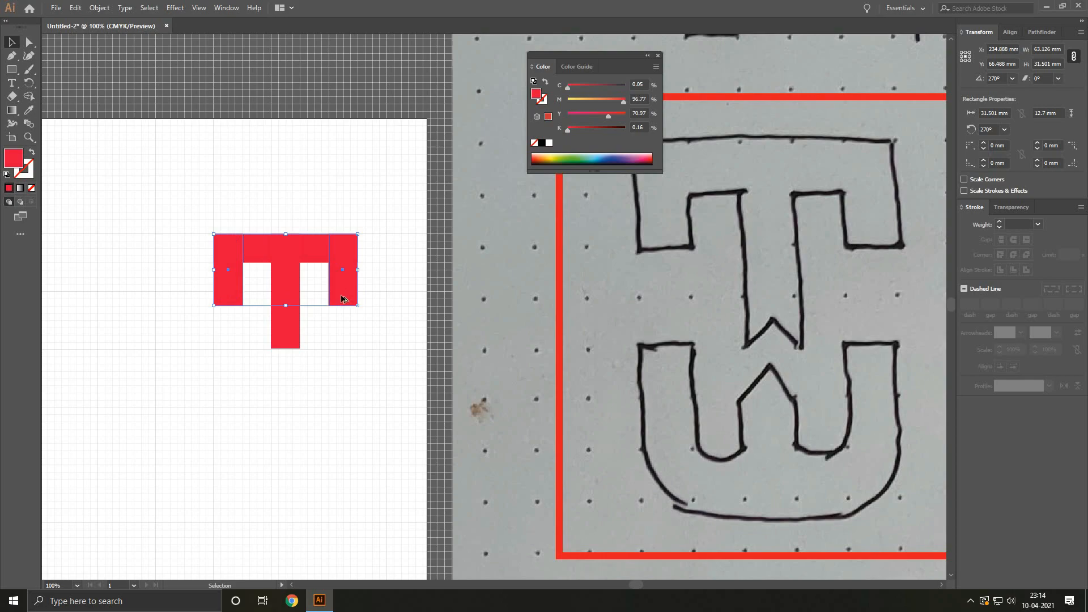
left_click_drag(340, 293, 300, 381)
left_click_drag(301, 382, 326, 402)
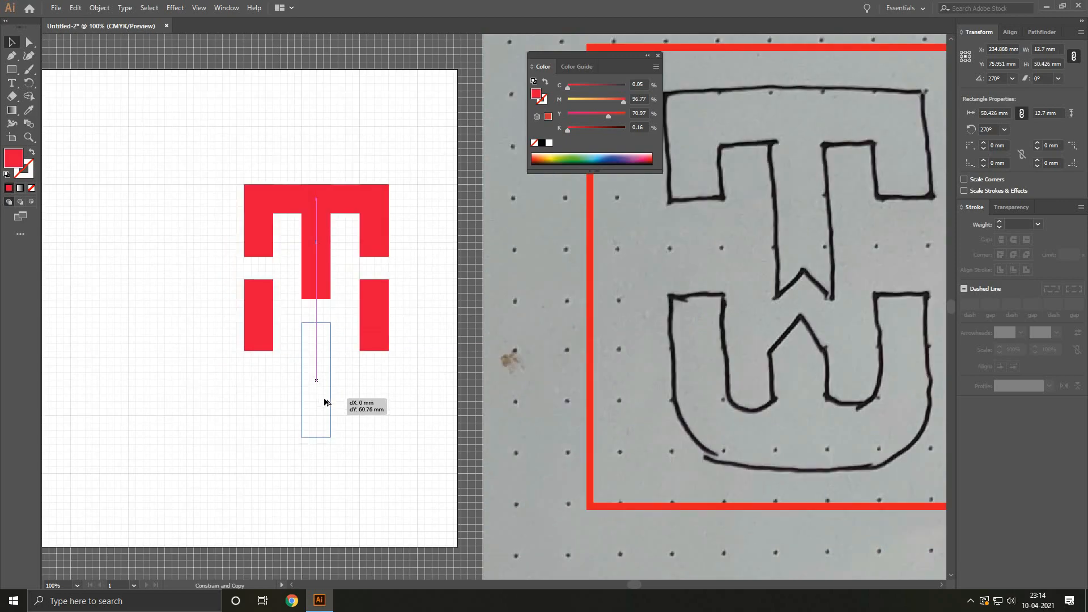
left_click(311, 316)
scroll(310, 311, "up", 1)
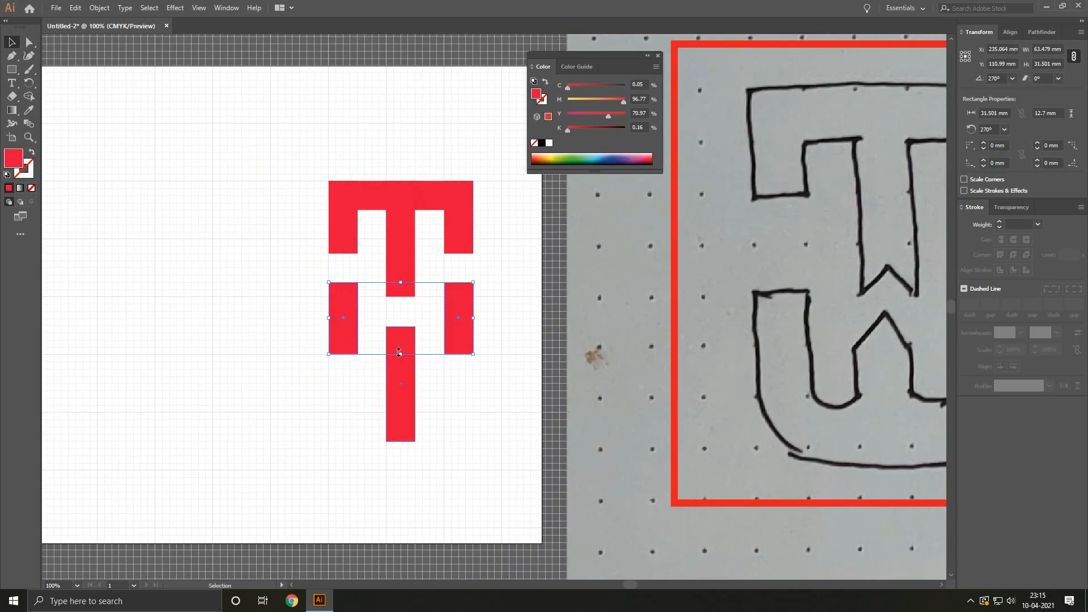
Step: Draw a circle about 63.5 mm in diameter with the Ellipse tool, matching the overall width of the two lower outer legs
left_click(342, 317)
left_click(458, 317, "shift")
key("l")
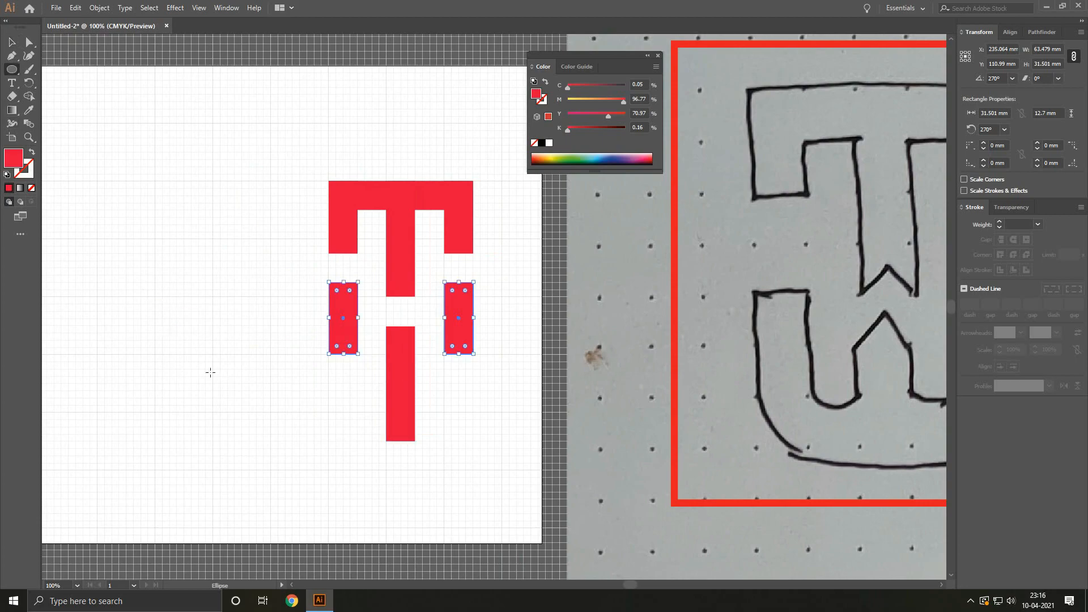
left_click_drag(148, 294, 295, 441)
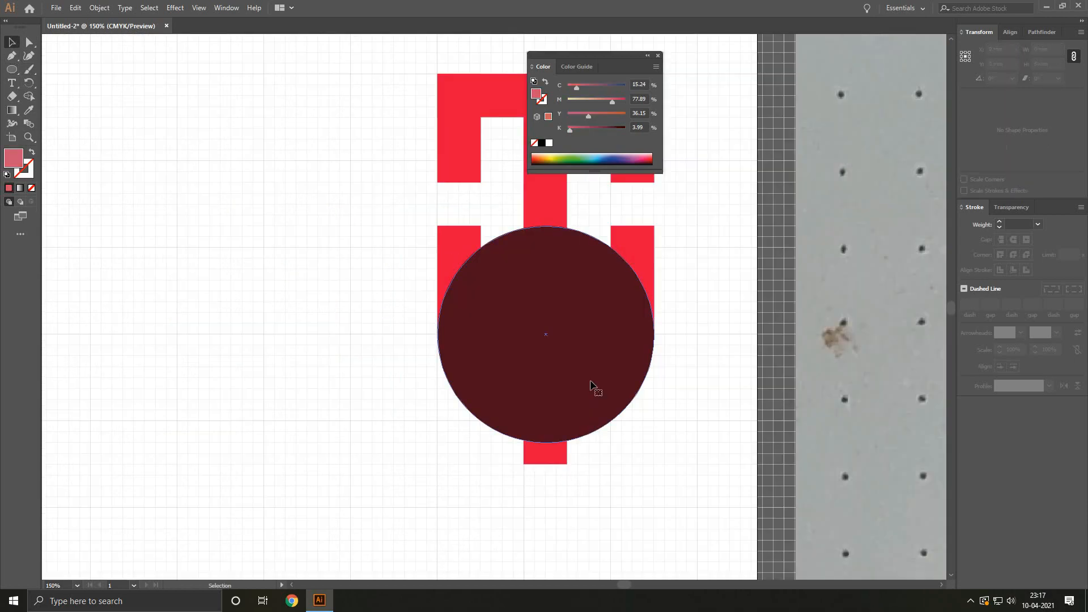
Step: Duplicate the dark circle beside the letters and fill the copy with colour BA2F50
left_click(592, 385)
left_click_drag(603, 389, 328, 397)
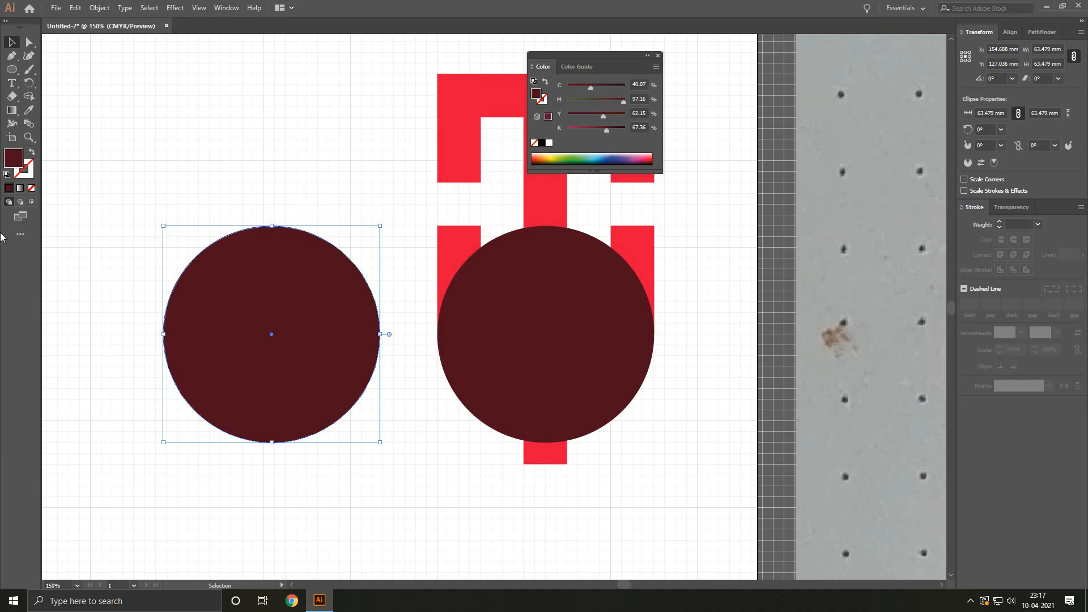
double_click(18, 162)
left_click(503, 262)
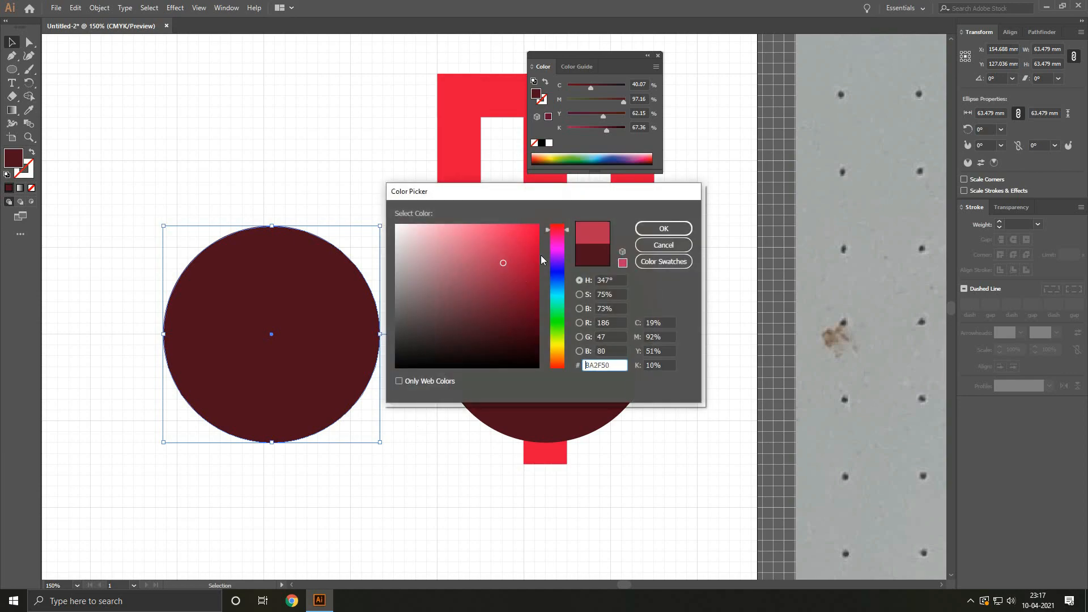
left_click(664, 229)
Step: Scale the lighter circle down to about 37 mm in diameter and centre it inside the dark circle
left_click_drag(379, 443, 292, 351)
left_click_drag(369, 369, 248, 454)
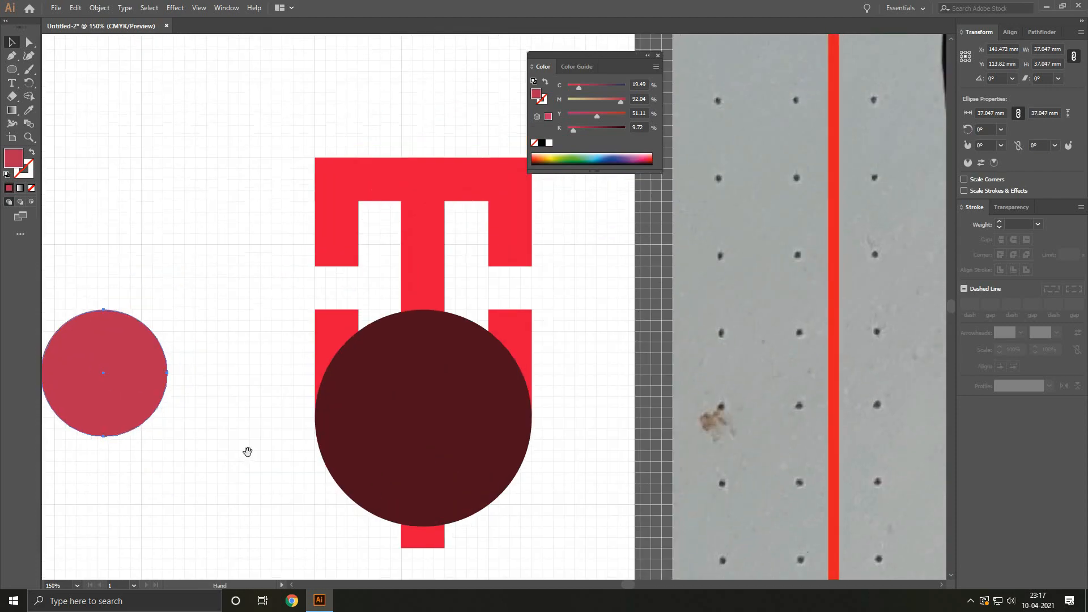
left_click_drag(145, 376, 456, 391)
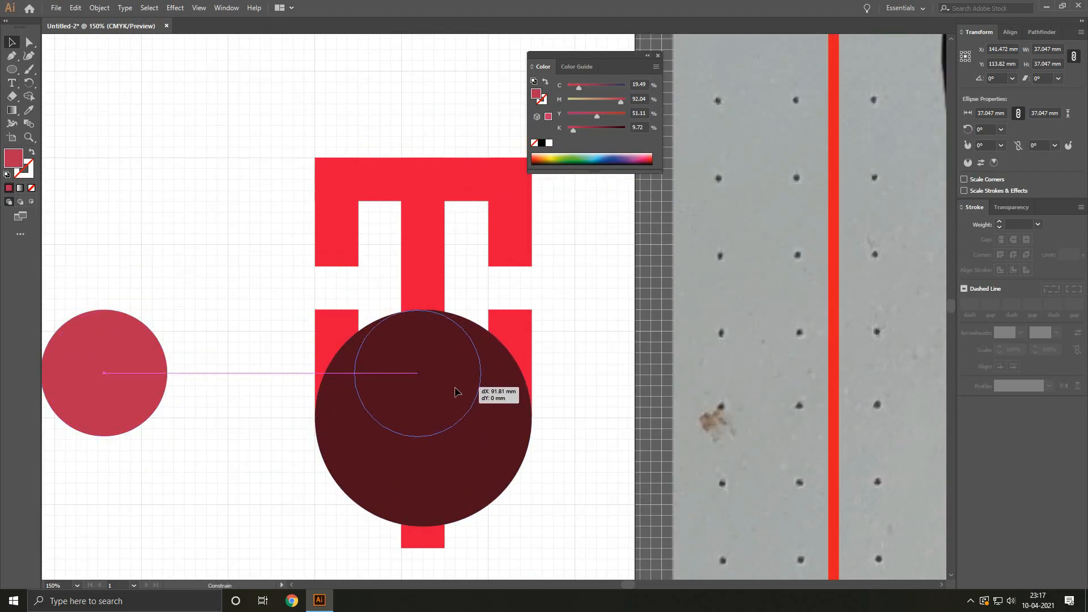
left_click_drag(457, 391, 456, 391)
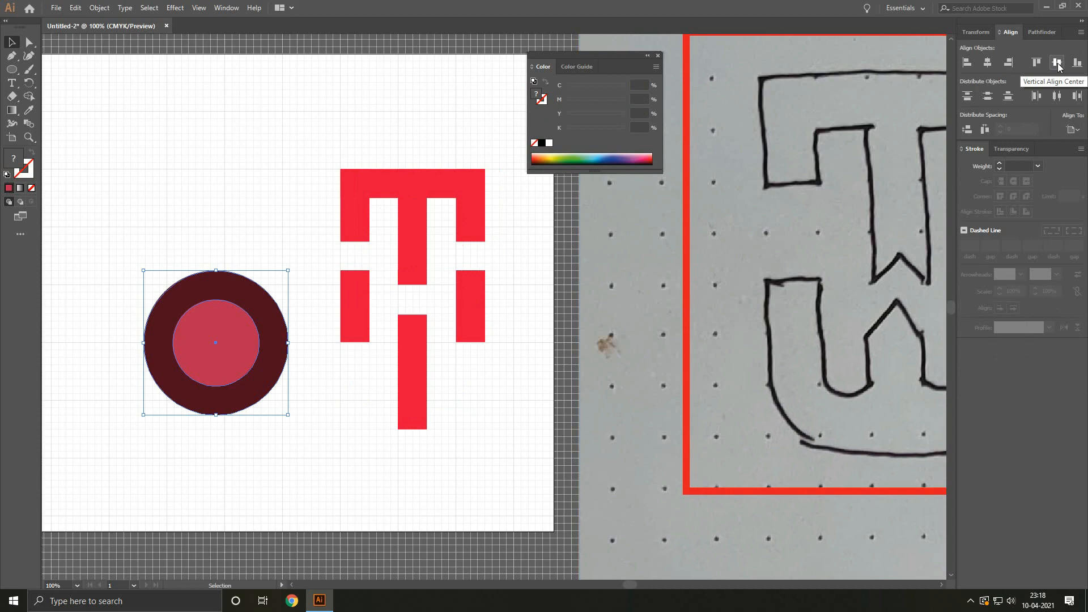
left_click(1057, 67)
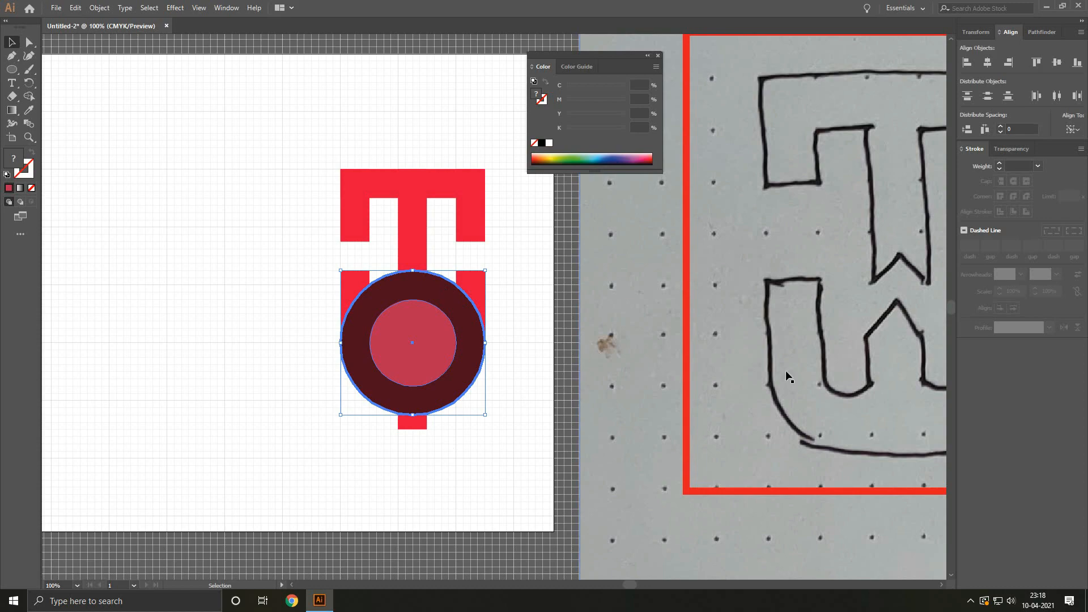
Step: Cut the lighter circle out of the dark circle with Shape Builder, leaving a ring over the lower legs
left_click(436, 345)
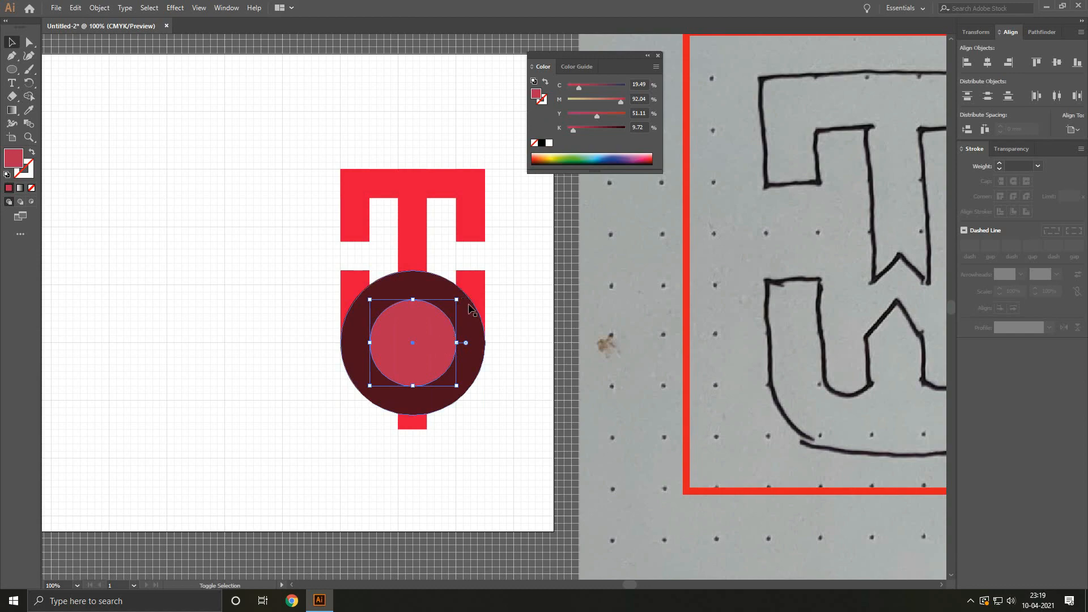
left_click(342, 348, "shift")
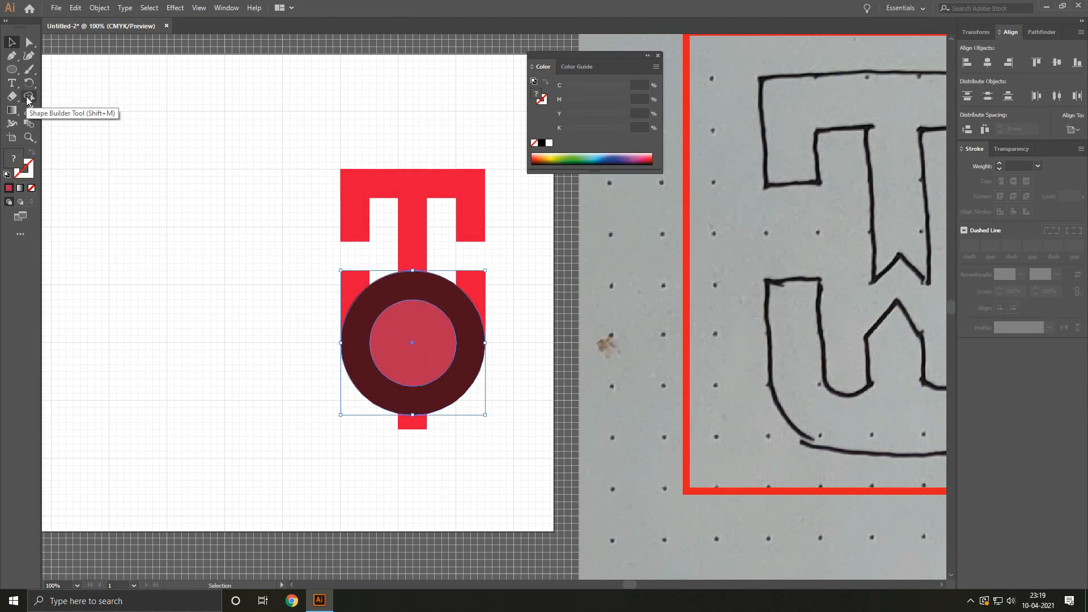
left_click(28, 98)
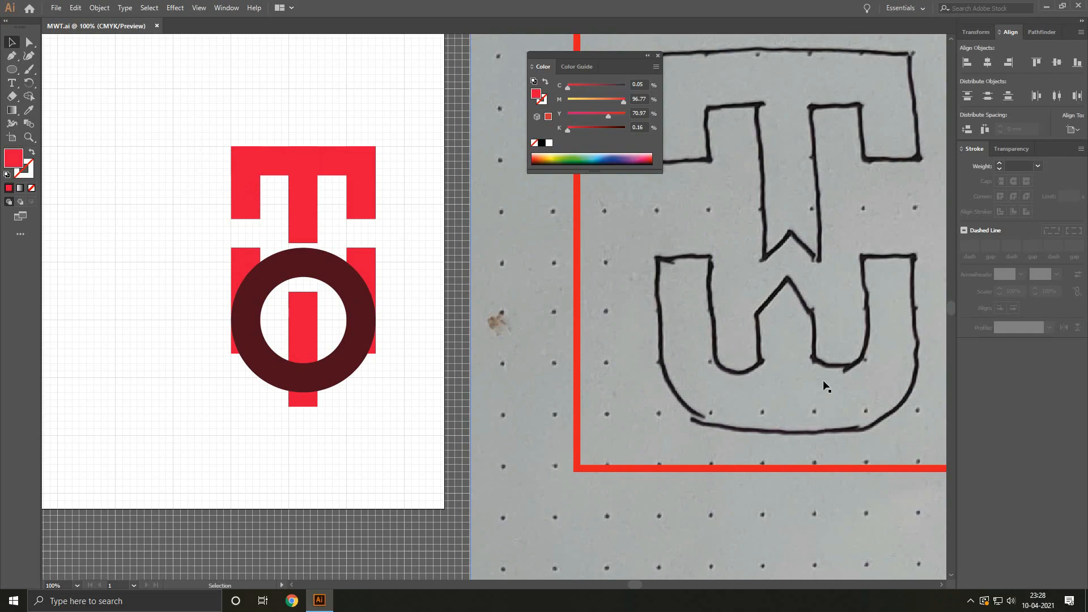
Step: Trim the leg corners outside the ring, its upper arc and the stem's excess below it with Shape Builder
mouse_move(190, 116)
left_mouse_down()
mouse_move(236, 236)
mouse_move(328, 391)
mouse_move(378, 440)
mouse_move(408, 450)
left_mouse_up()
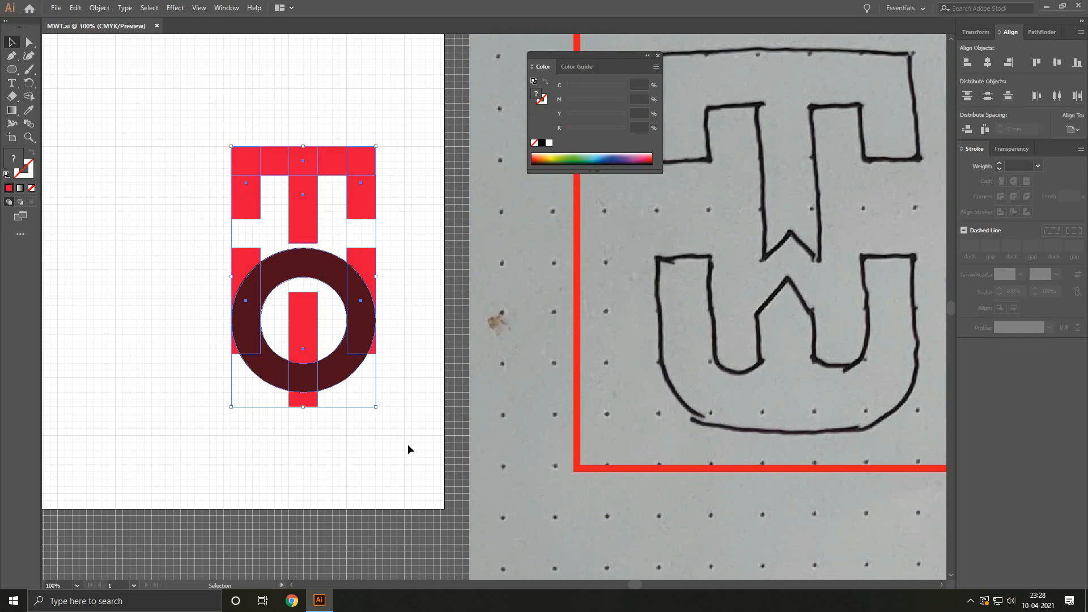
left_click(29, 97)
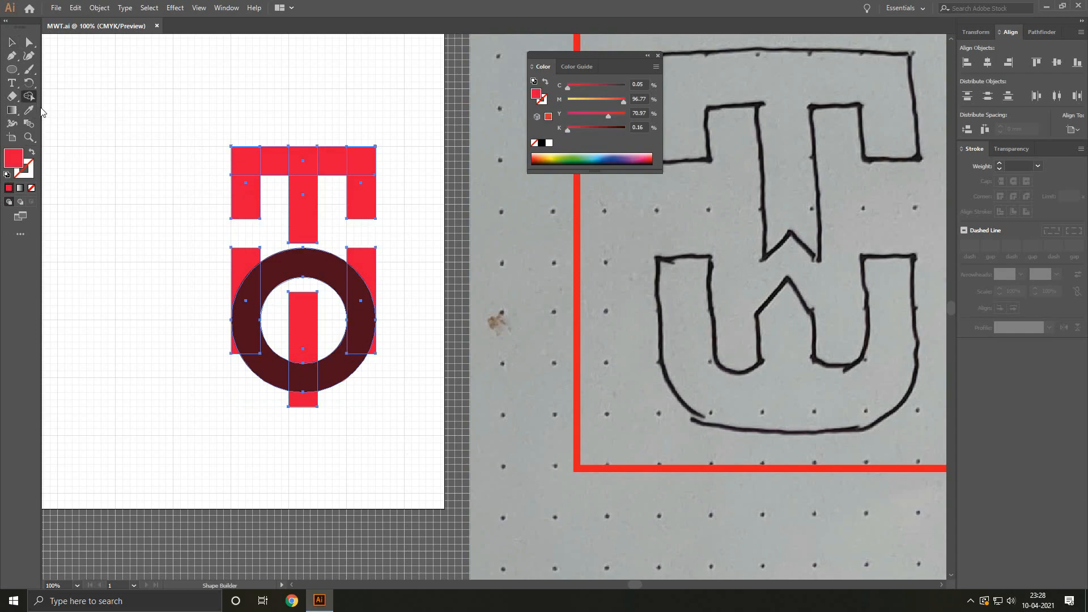
left_click(235, 352)
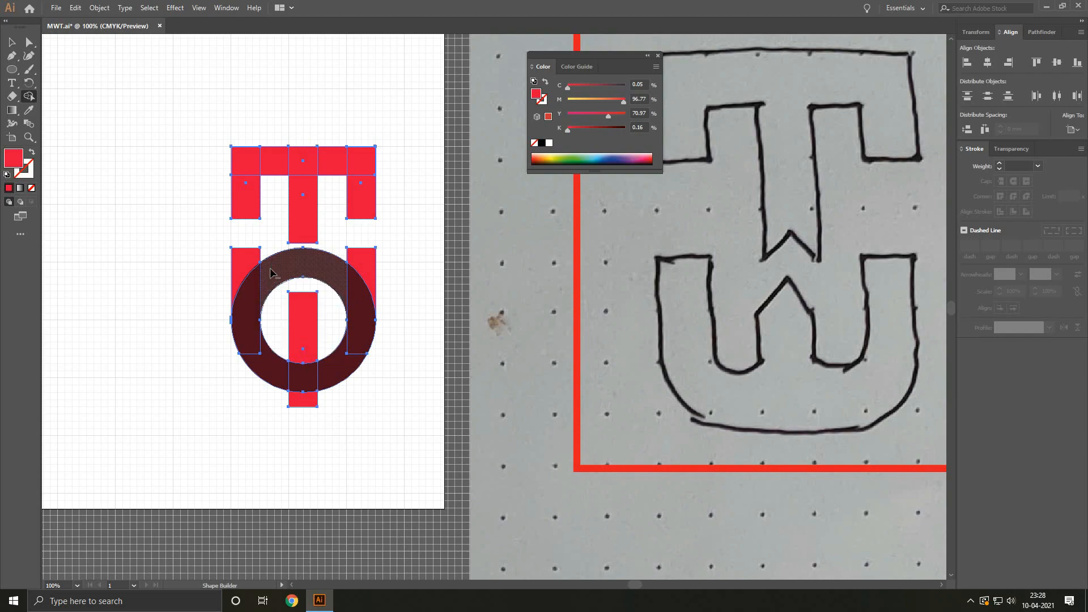
mouse_move(272, 225)
left_mouse_down()
mouse_move(275, 283)
mouse_move(316, 289)
mouse_move(341, 225)
left_mouse_up()
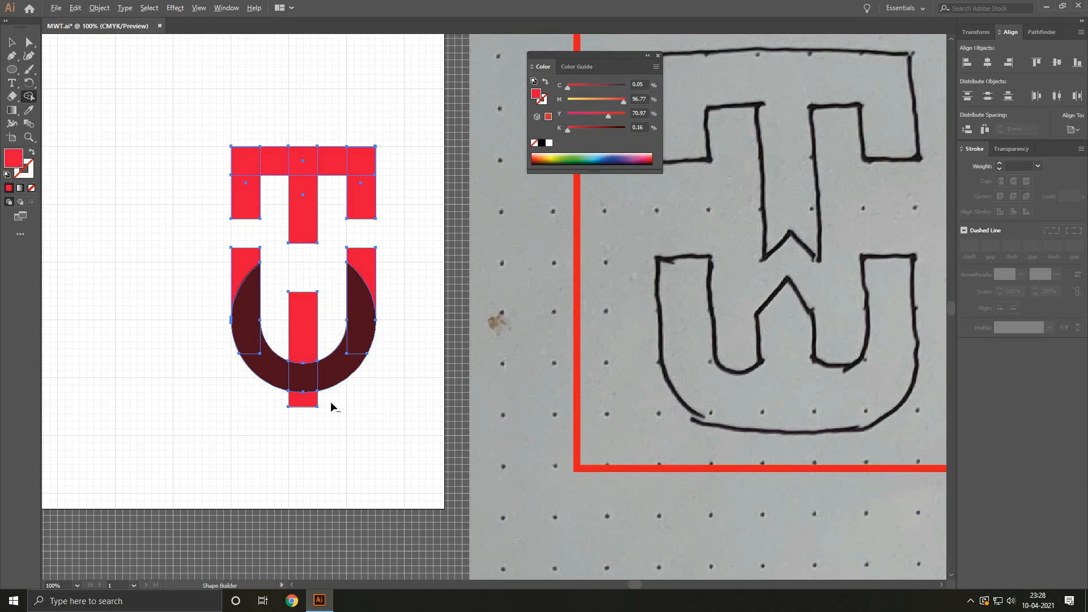
left_click(309, 400, "alt")
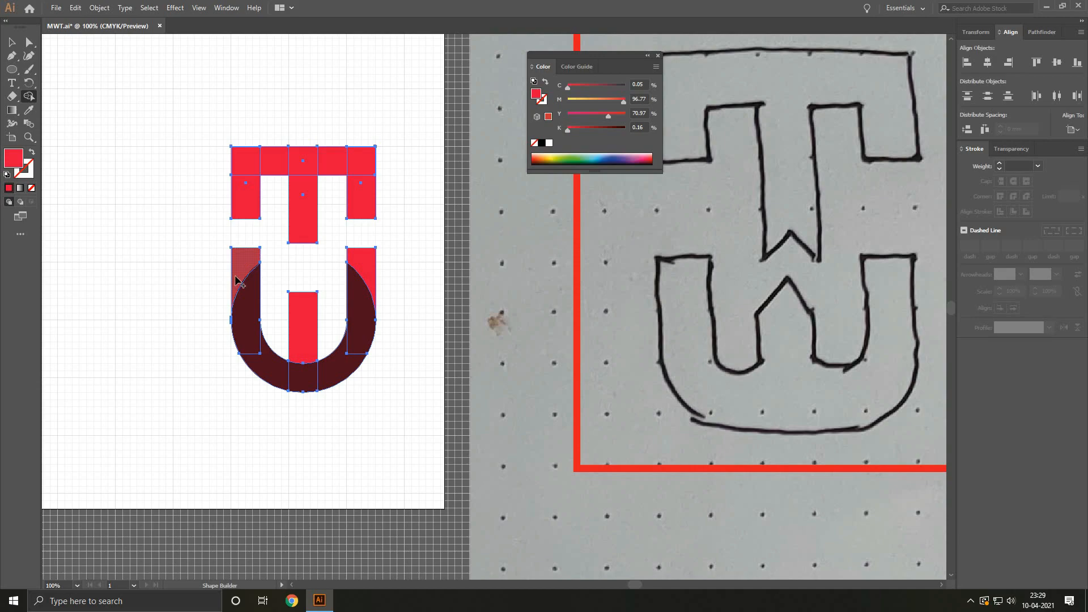
Step: Merge the lower pieces into one rounded W shape and the upper pieces into one T shape with Shape Builder
mouse_move(239, 263)
left_mouse_down()
mouse_move(252, 352)
mouse_move(283, 377)
mouse_move(332, 376)
mouse_move(362, 358)
mouse_move(373, 276)
left_mouse_up()
mouse_move(298, 372)
left_mouse_down()
mouse_move(301, 309)
mouse_move(302, 379)
left_mouse_up()
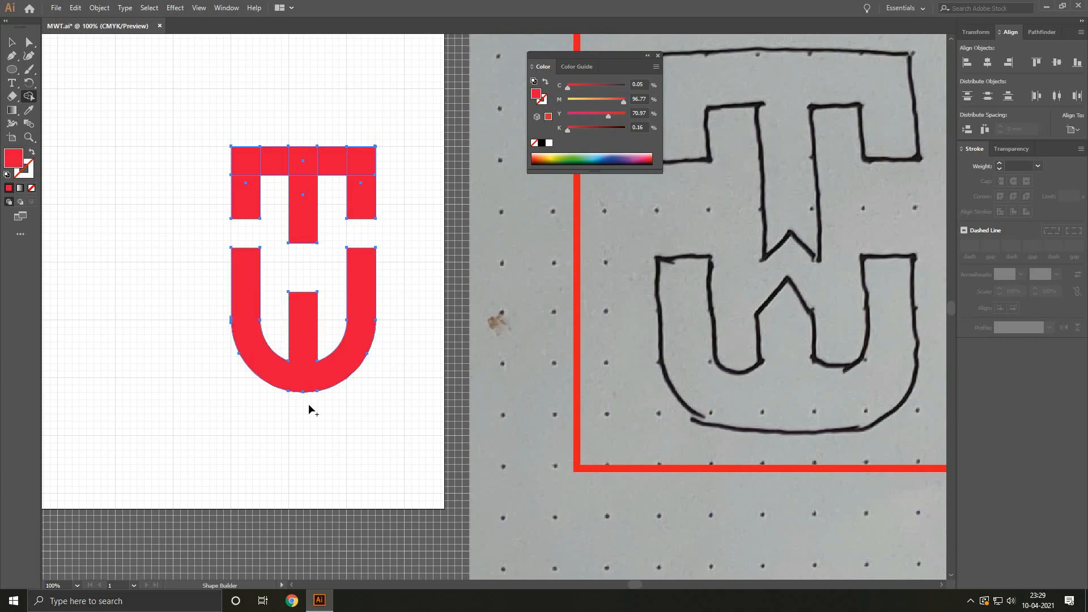
mouse_move(246, 203)
left_mouse_down()
mouse_move(242, 163)
mouse_move(356, 161)
mouse_move(359, 206)
mouse_move(324, 212)
mouse_move(301, 175)
left_mouse_up()
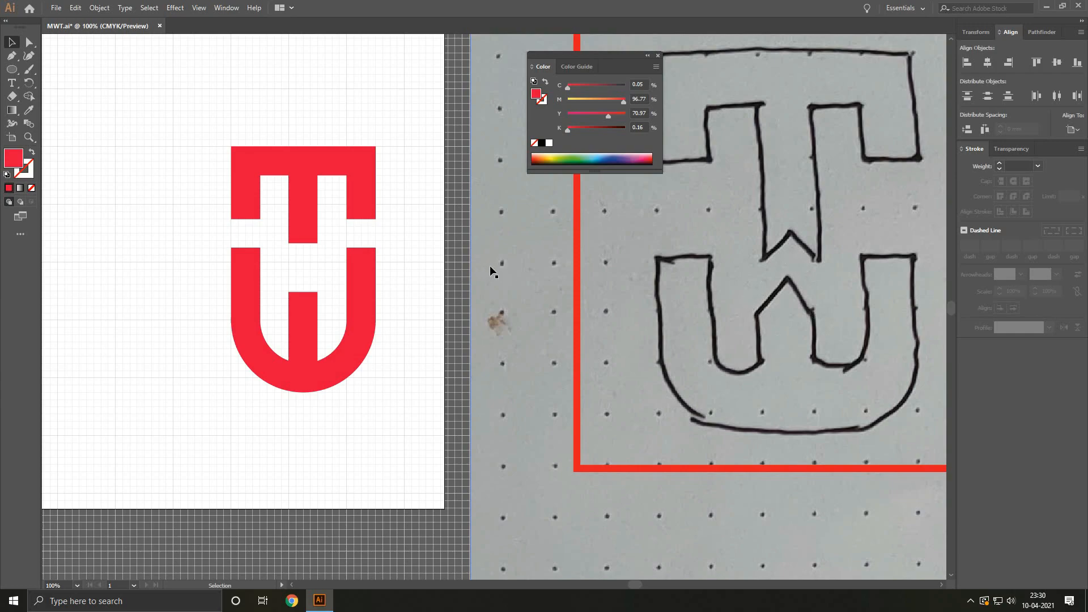
Step: Nudge the two top anchor points of the W's centre stem upward to lengthen the stem
scroll(315, 291, "up", 1)
key("a")
left_click_drag(261, 267, 336, 309)
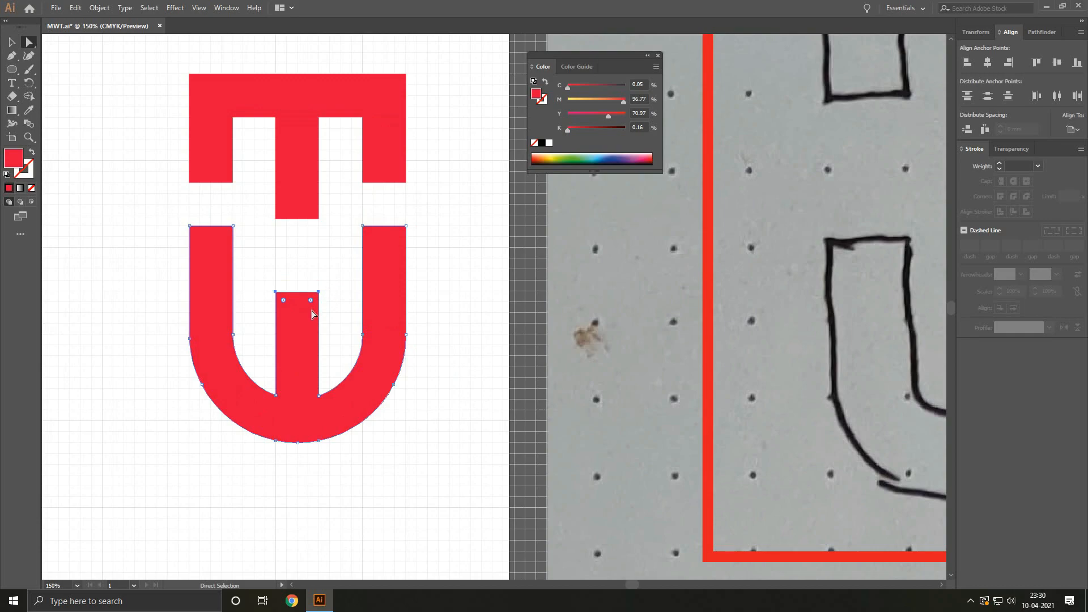
key("Up")
key("Up")
key("Up")
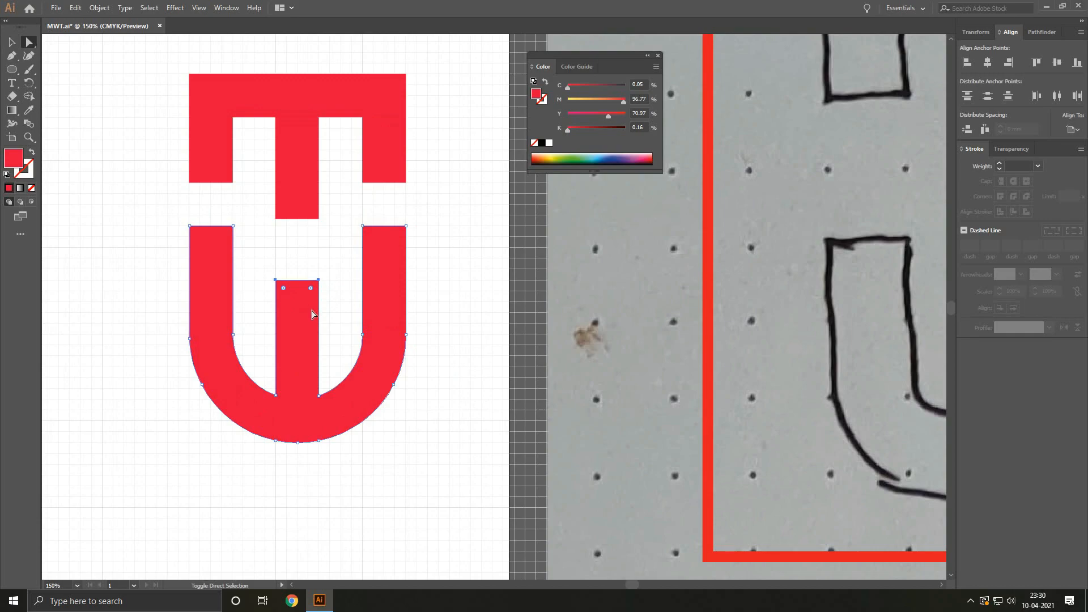
Step: Lower the T's stem end level with the W's outer leg tops and raise the W's centre stem further
key("Down")
key("Down")
key("Down")
key("Down")
key("Up")
key("Up")
key("Up")
key("Up")
key("Up")
key("Up")
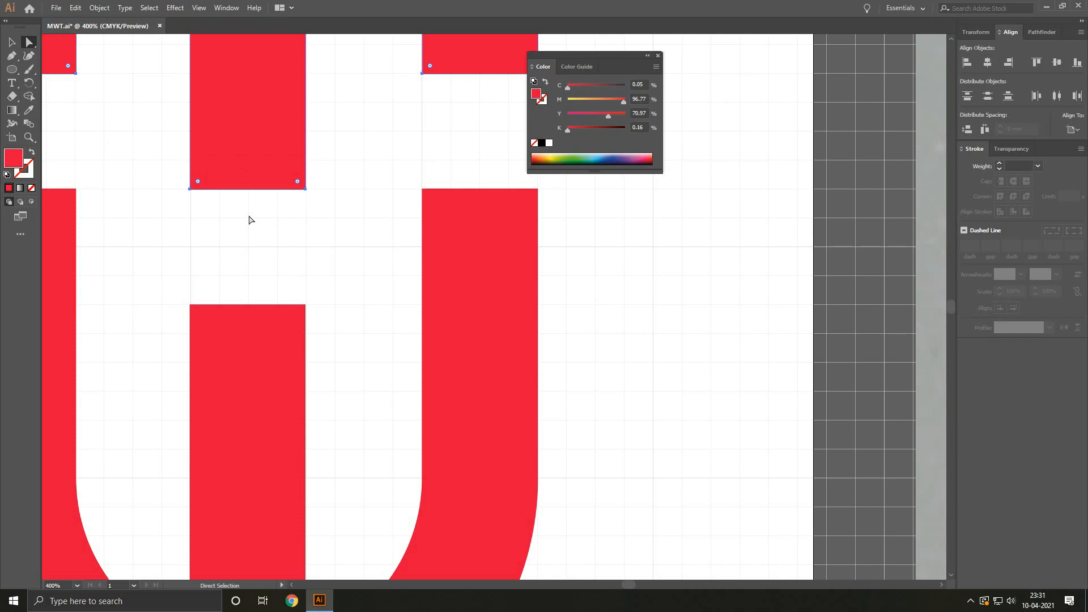
Step: Add an anchor point at the midpoint of the T stem's bottom edge and of the W stem's top edge
key("plus")
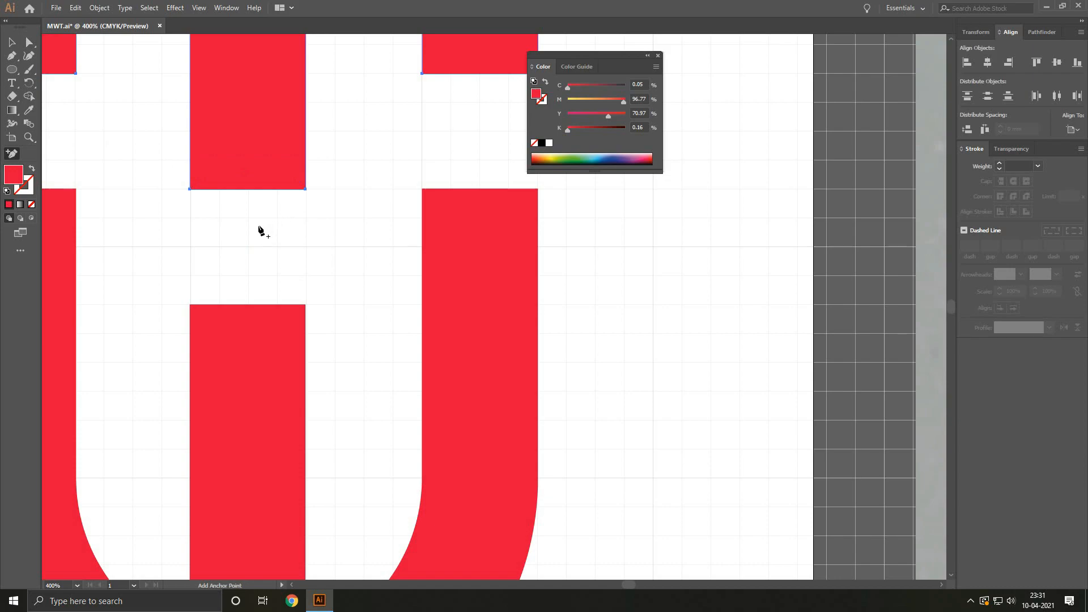
left_click(249, 189)
key("a")
left_click(315, 245)
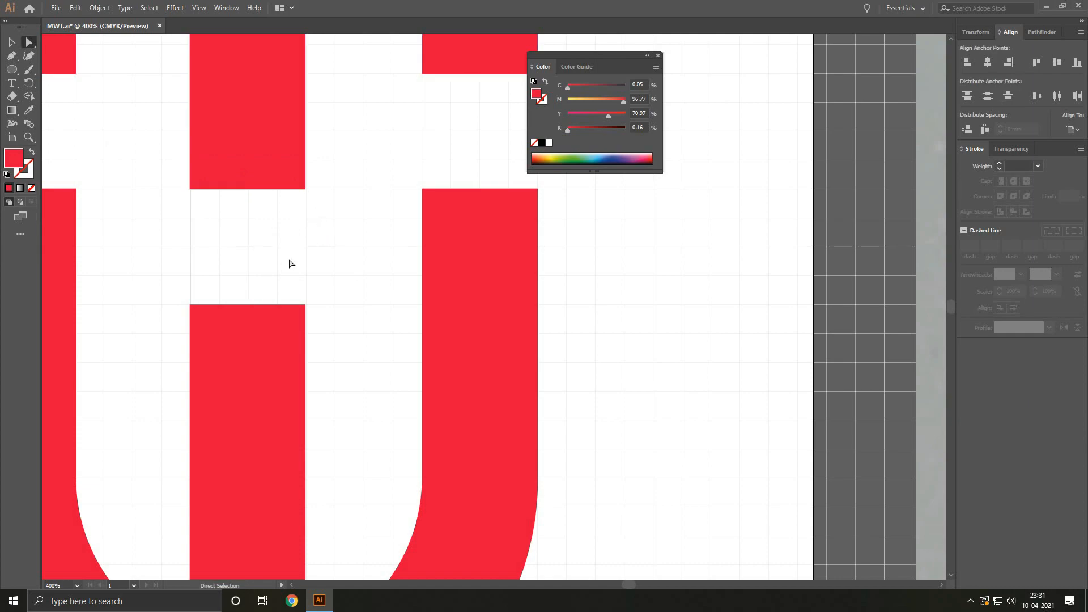
left_click_drag(164, 264, 333, 328)
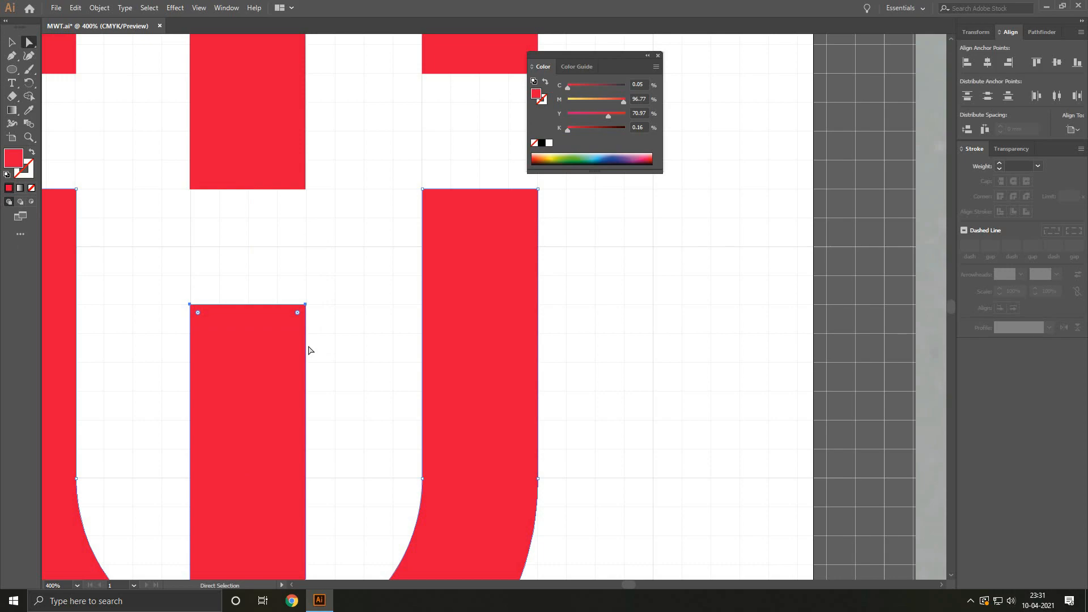
key("plus")
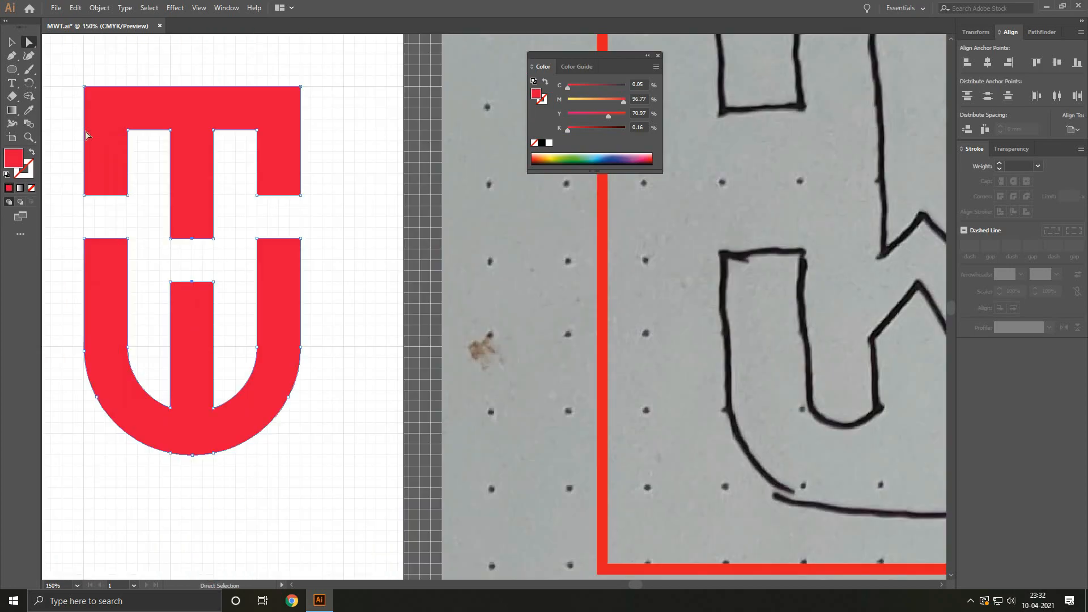
Step: Nudge both stem midpoint anchors upward to form a notch in the T's stem and a matching peak on the W's
left_click(34, 44)
key("Up")
key("Up")
key("Up")
key("Up")
key("Up")
key("Up")
key("Up")
key("Up")
key("Up")
key("Up")
key("Up")
key("Up")
key("Up")
key("Up")
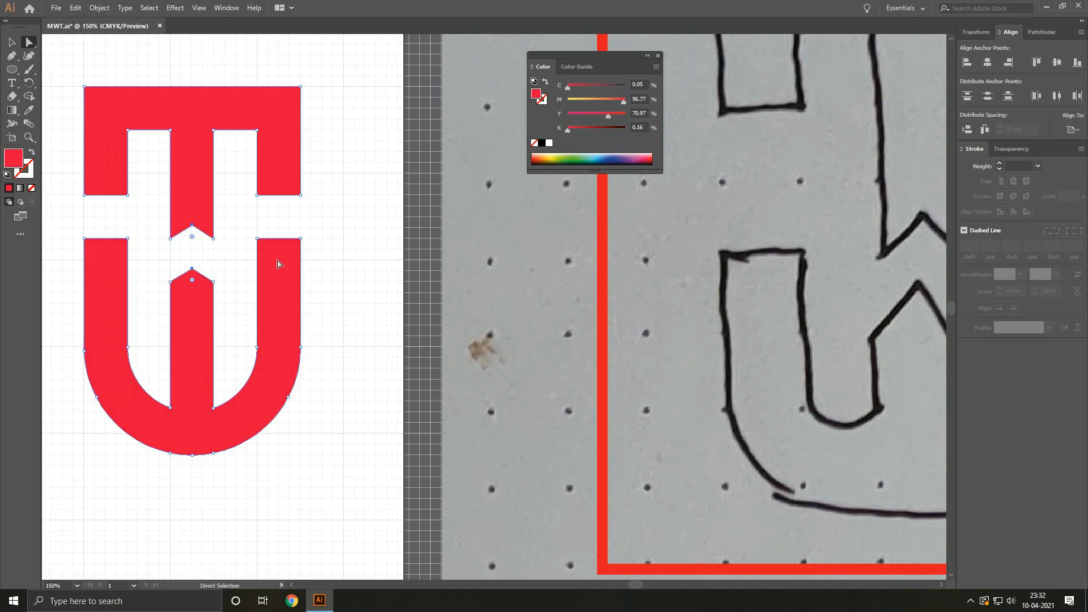
scroll(277, 264, "down", 3)
scroll(252, 377, "up", 2)
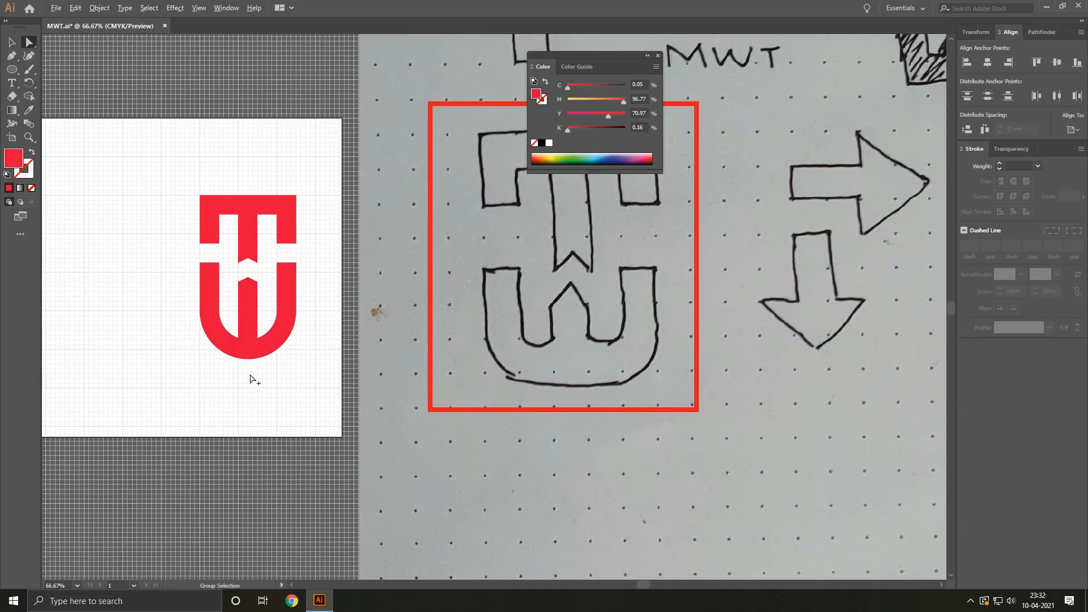
Step: Shorten the W by nudging its lower anchor points upward in large increments, keeping the outer leg tops and stem peak in place
scroll(320, 378, "down", 1)
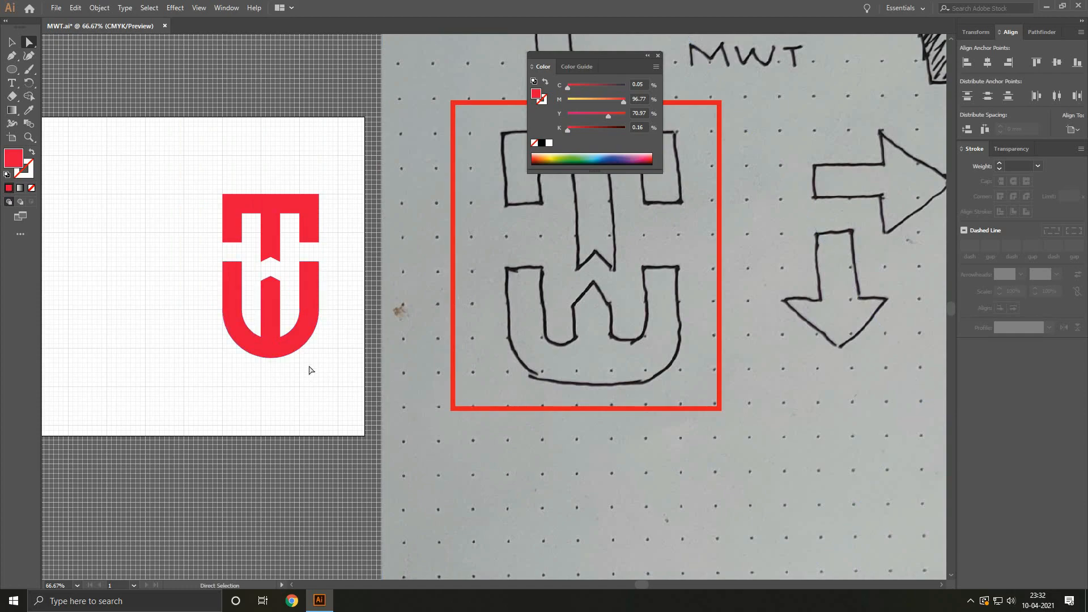
scroll(336, 375, "up", 1)
left_click(29, 43)
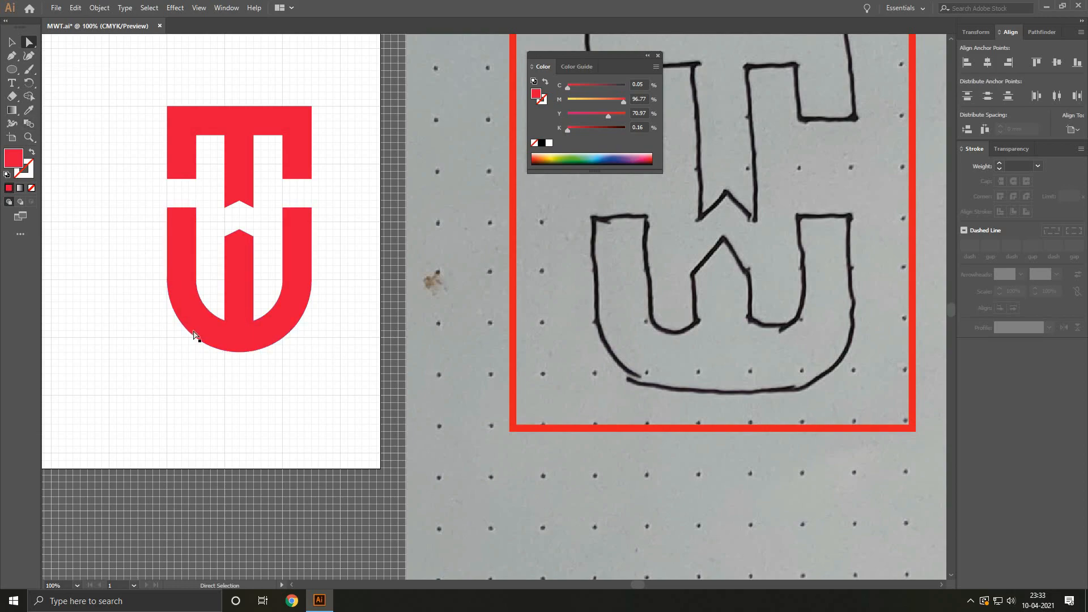
left_click_drag(345, 365, 132, 273)
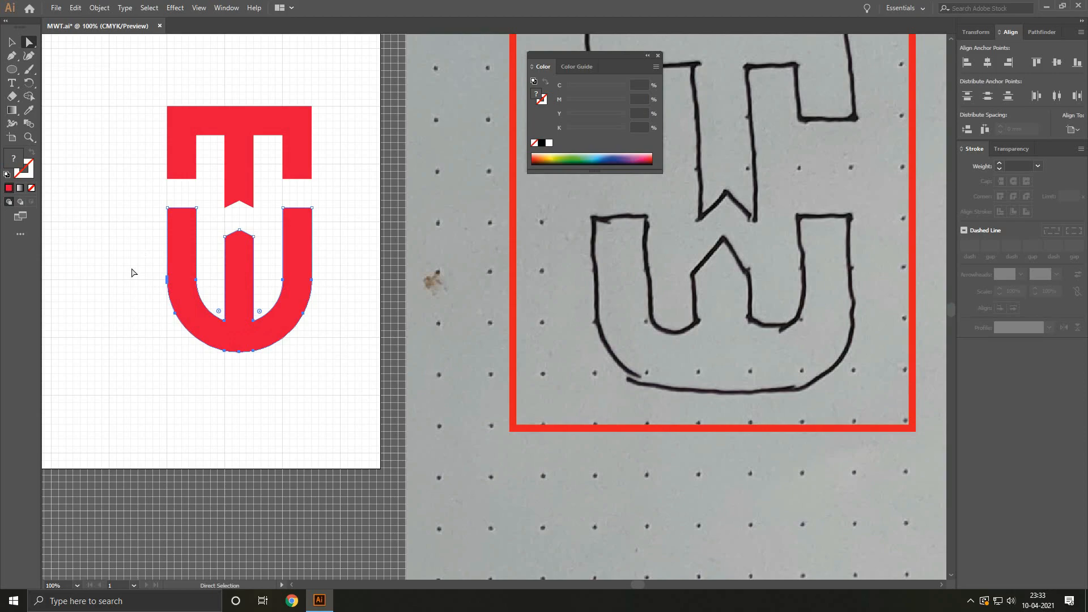
key("shift+Up")
key("shift+Up")
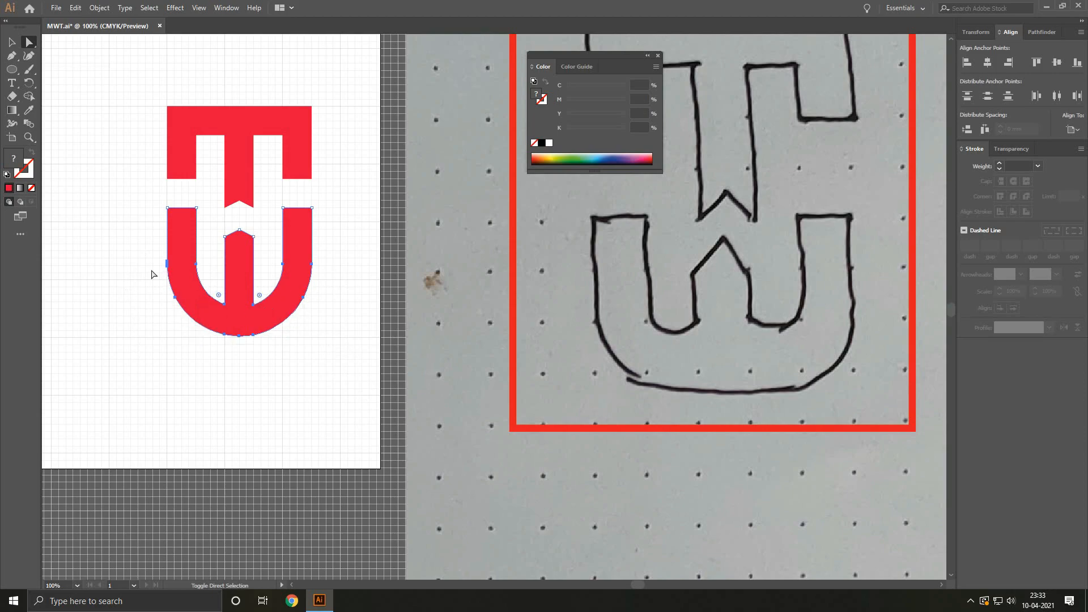
key("shift+Up")
key("shift+Up")
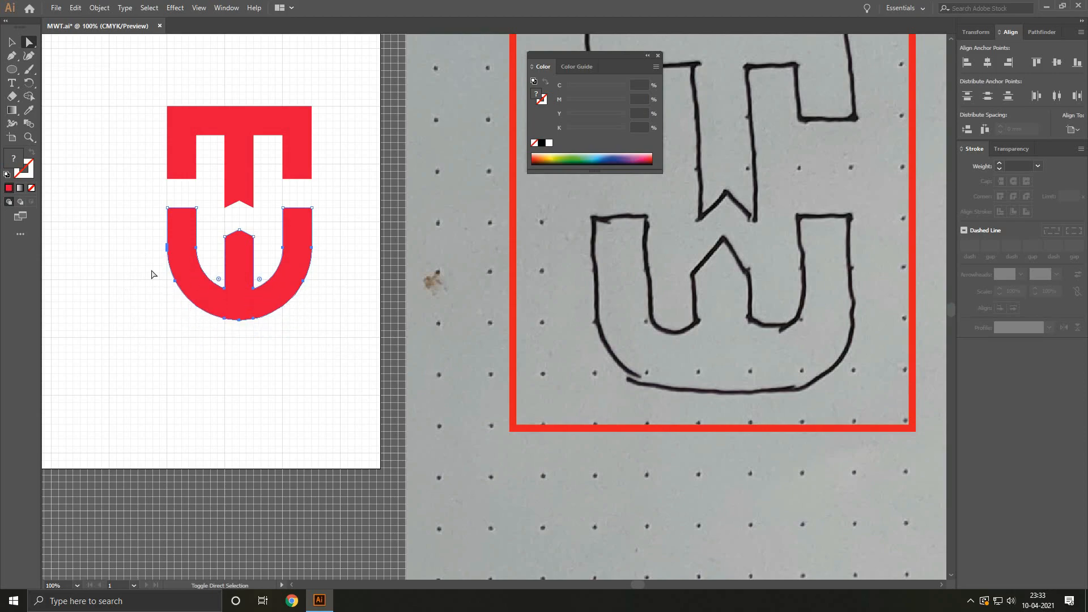
left_click(152, 275)
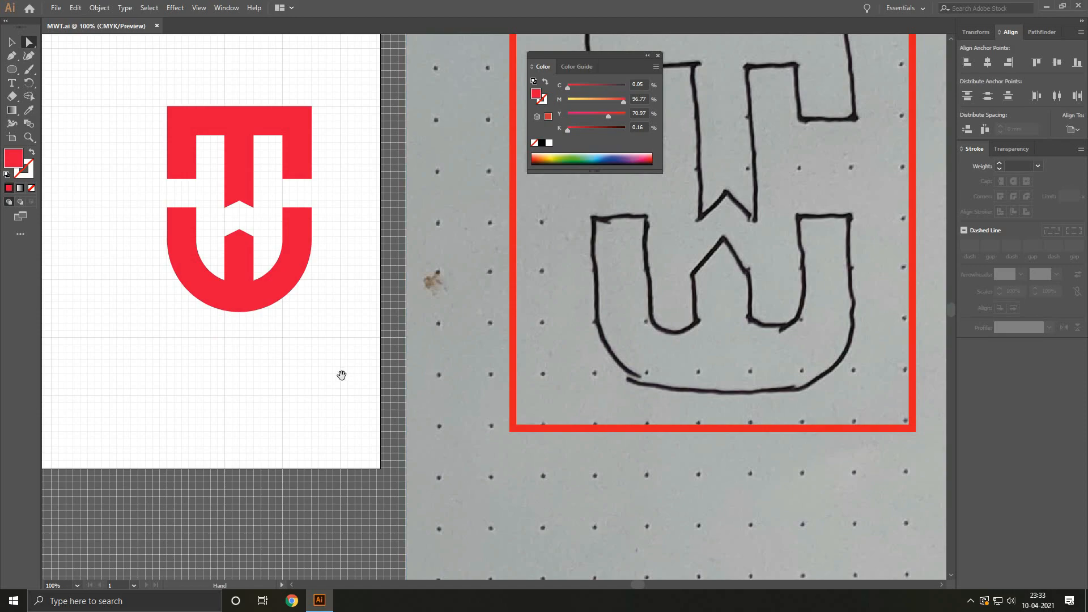
Step: Nudge the midpoint anchors of the T's notch and the W's peak slightly higher, and centre the logo on the artboard
left_click_drag(342, 377, 447, 440)
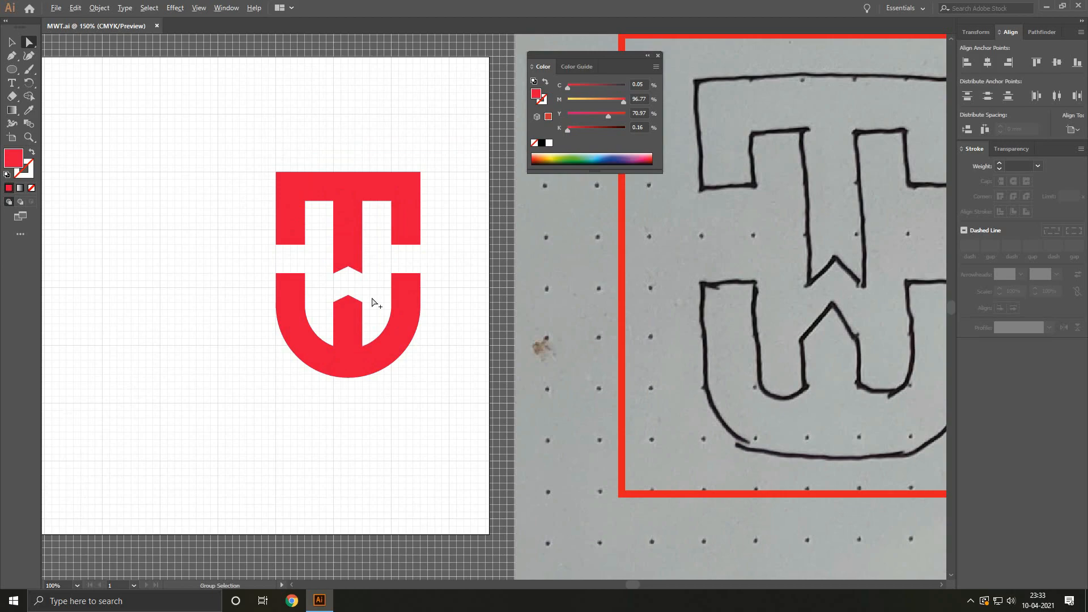
scroll(372, 301, "up", 2)
scroll(367, 301, "up", 1)
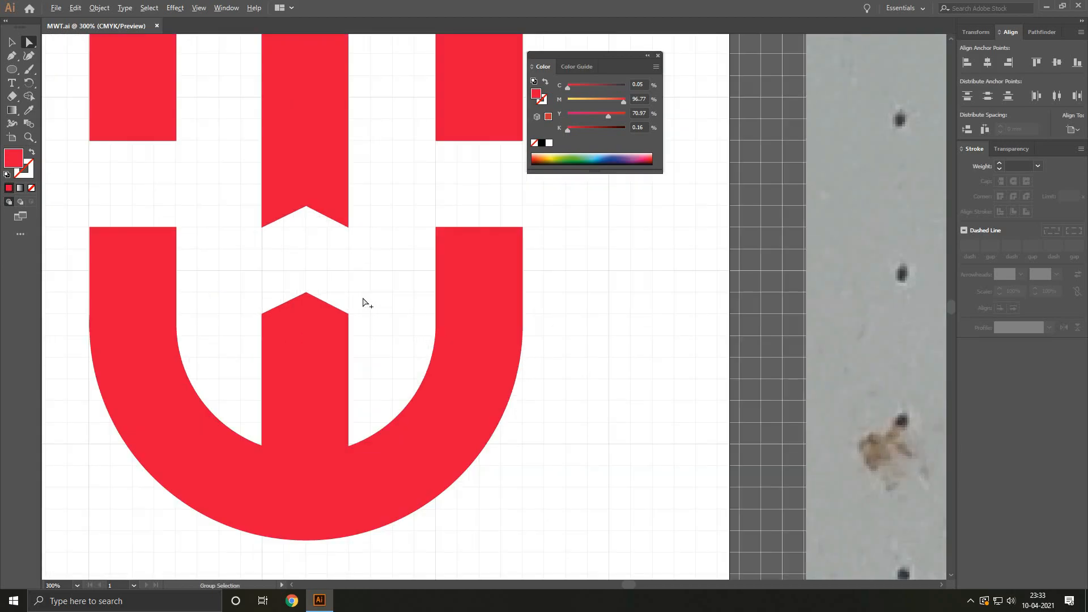
left_click_drag(288, 268, 321, 322)
left_click_drag(299, 195, 320, 252)
key("Up")
key("Up")
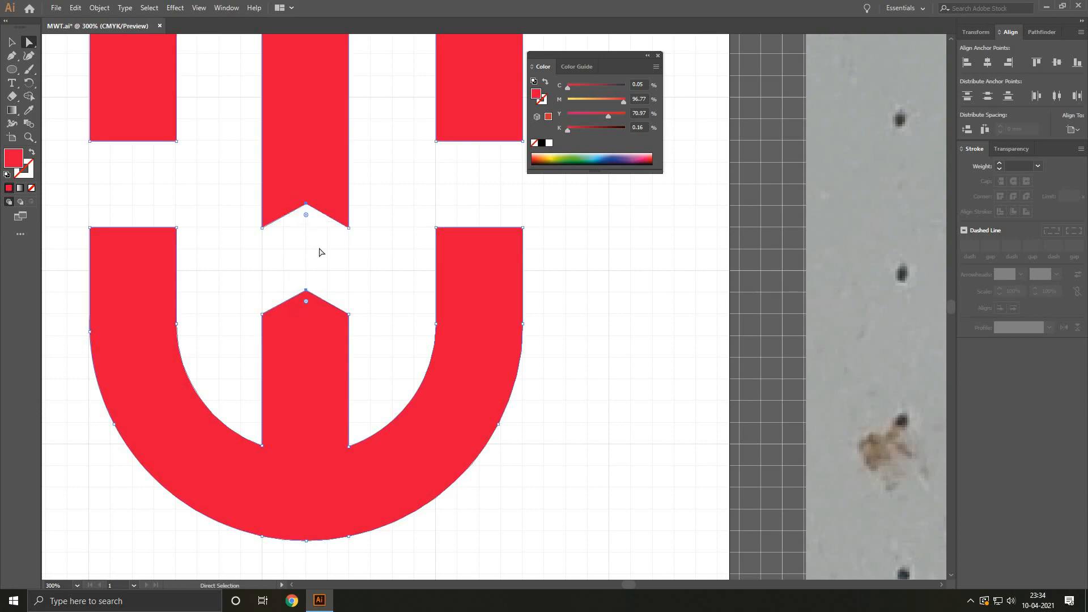
left_click(654, 358)
scroll(654, 358, "down", 3)
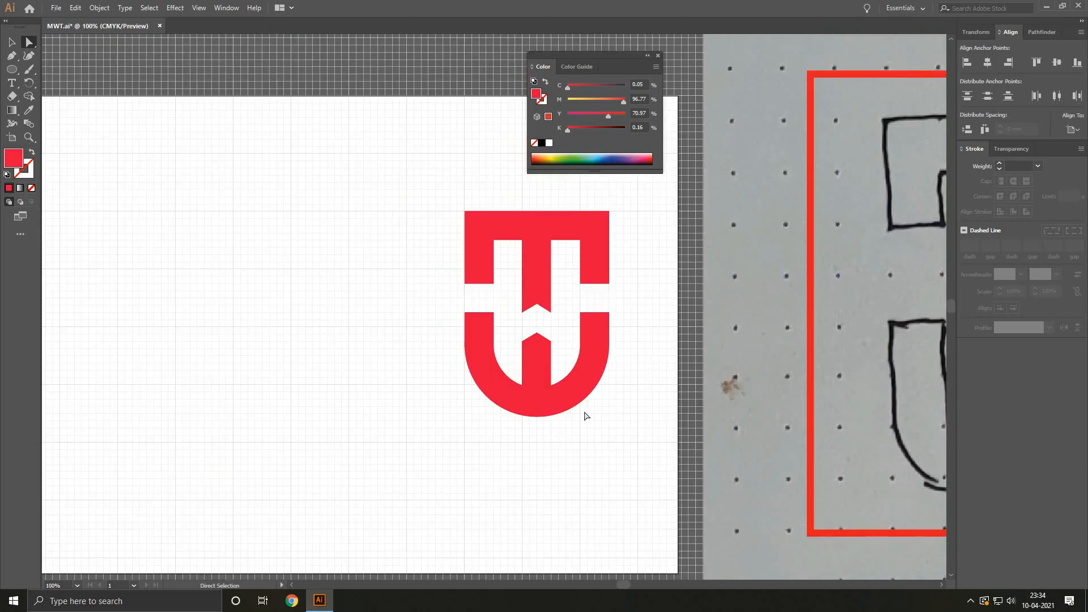
left_click_drag(637, 401, 401, 384)
mouse_move(503, 400)
left_mouse_down()
mouse_move(393, 383)
mouse_move(536, 396)
left_mouse_up()
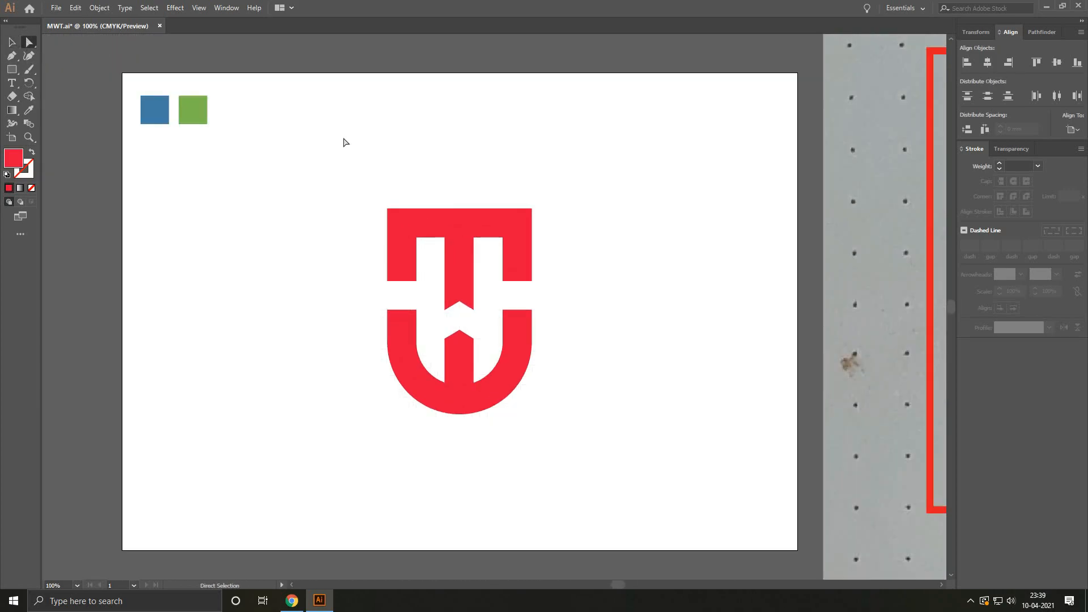
Step: Fill the T shape with the blue of the sample square using the Eyedropper
left_click(438, 229)
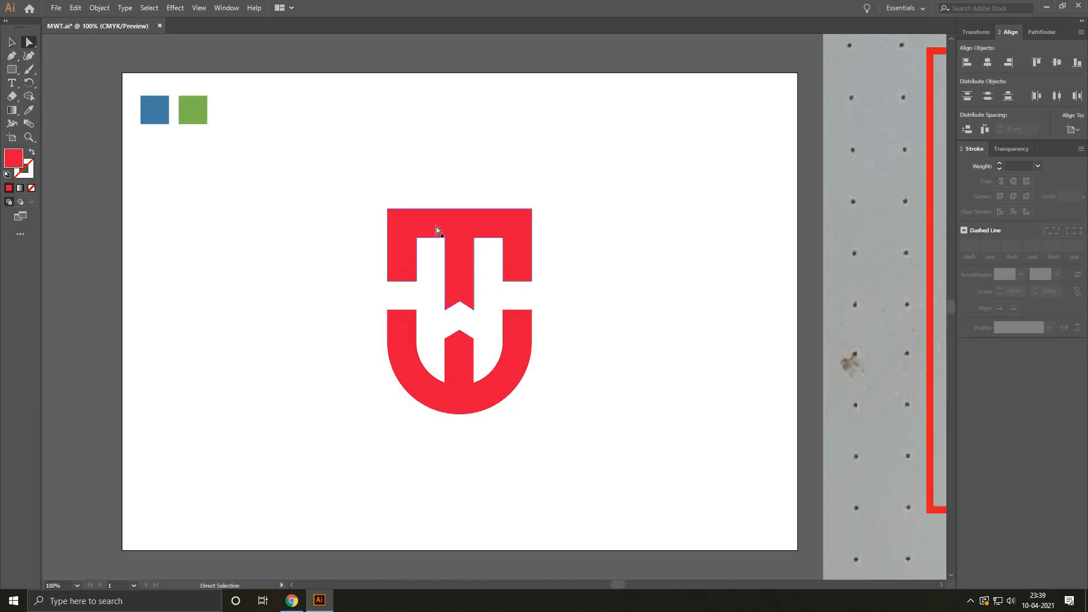
left_click(438, 230)
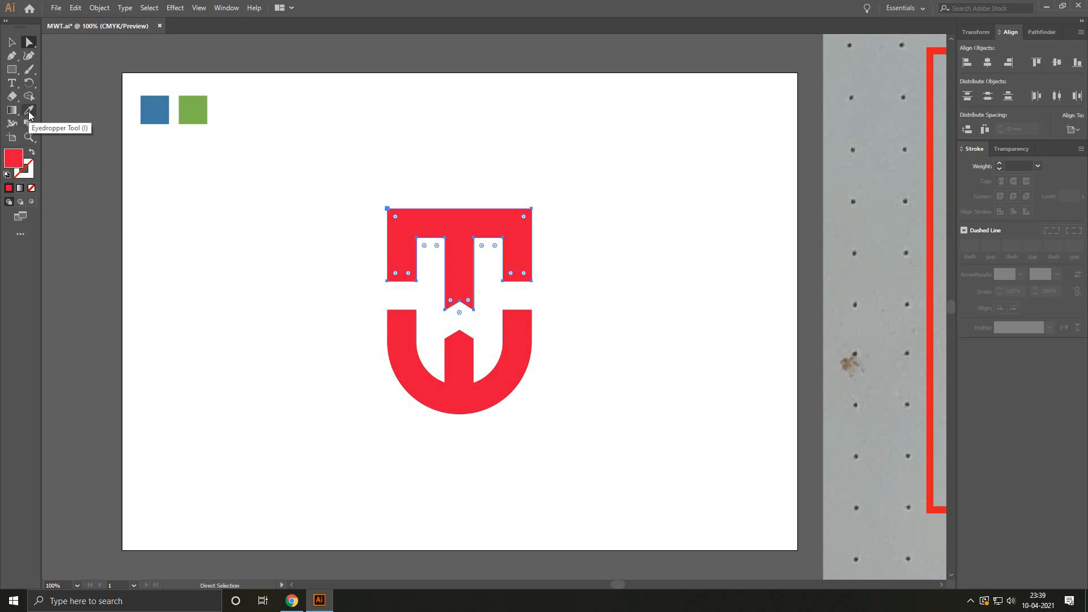
left_click(29, 112)
left_click(154, 109)
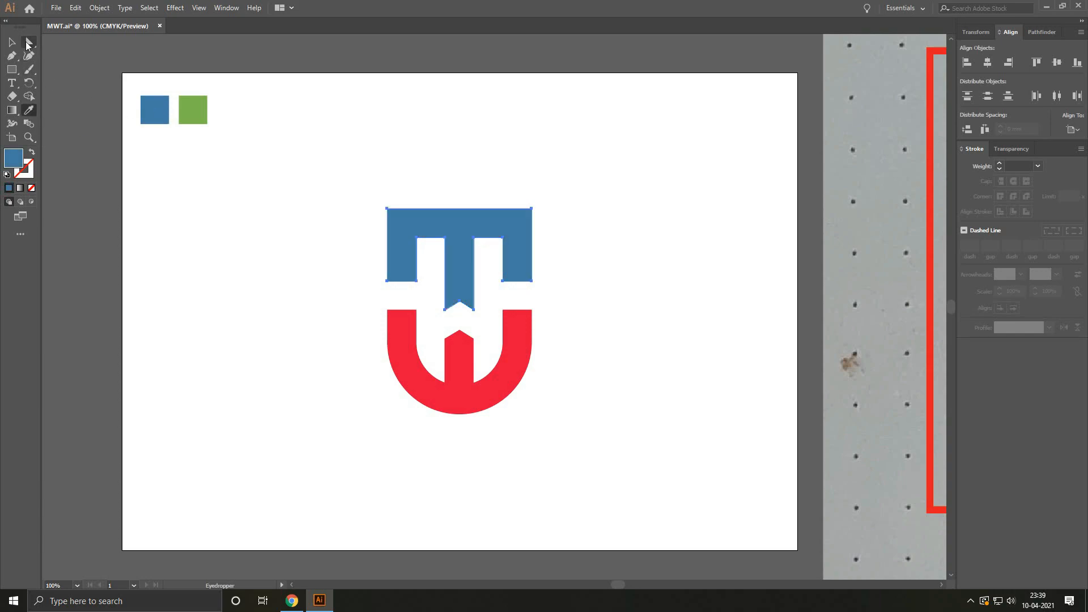
Step: Fill the W shape with the green of the sample square using the Eyedropper
left_click(27, 45)
left_click(545, 420)
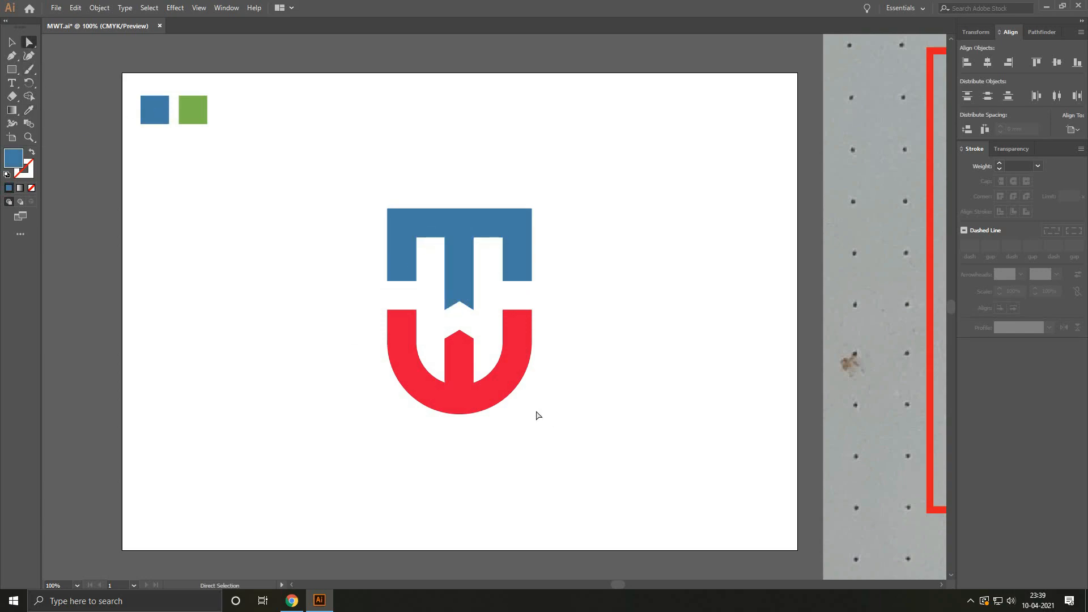
left_click(490, 390)
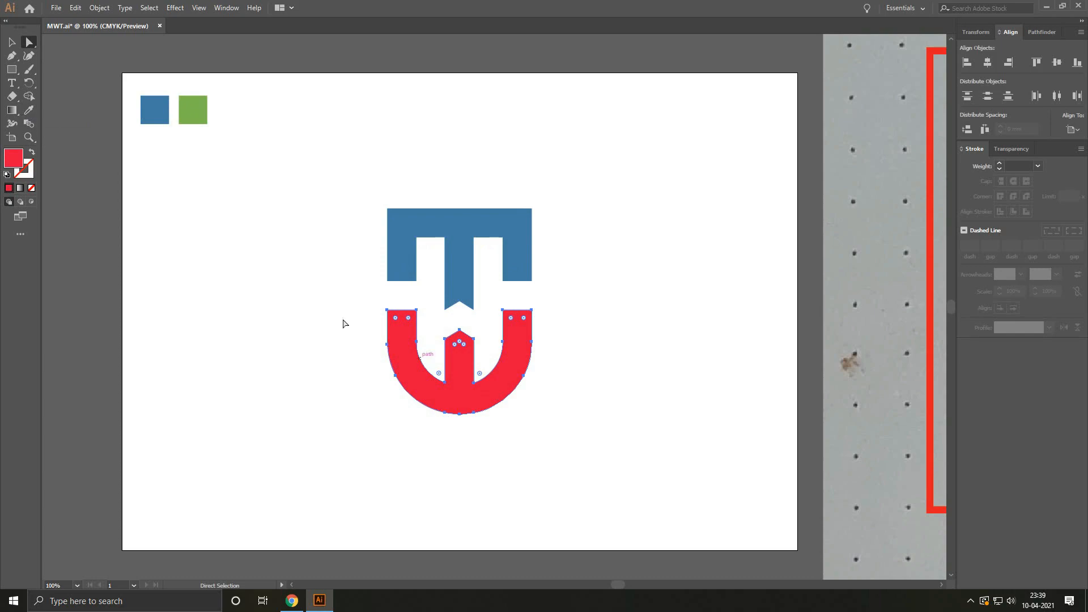
key("i")
left_click(203, 109)
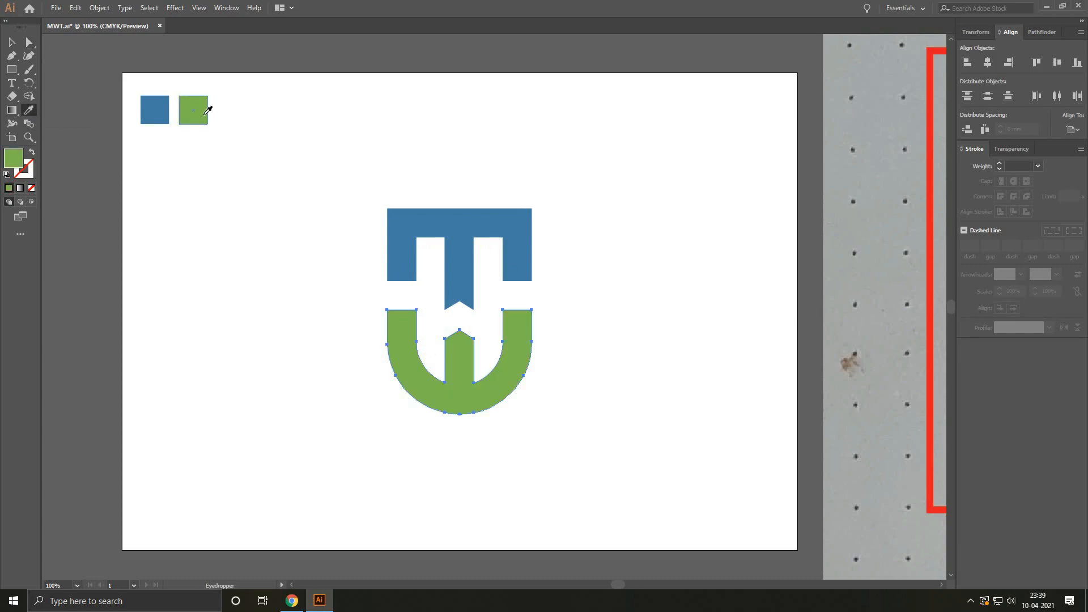
Step: Select the whole logo, scale it down to about half its size and place it in the artboard's upper-left area
left_click(9, 43)
left_click(321, 230)
left_click_drag(323, 187, 557, 456)
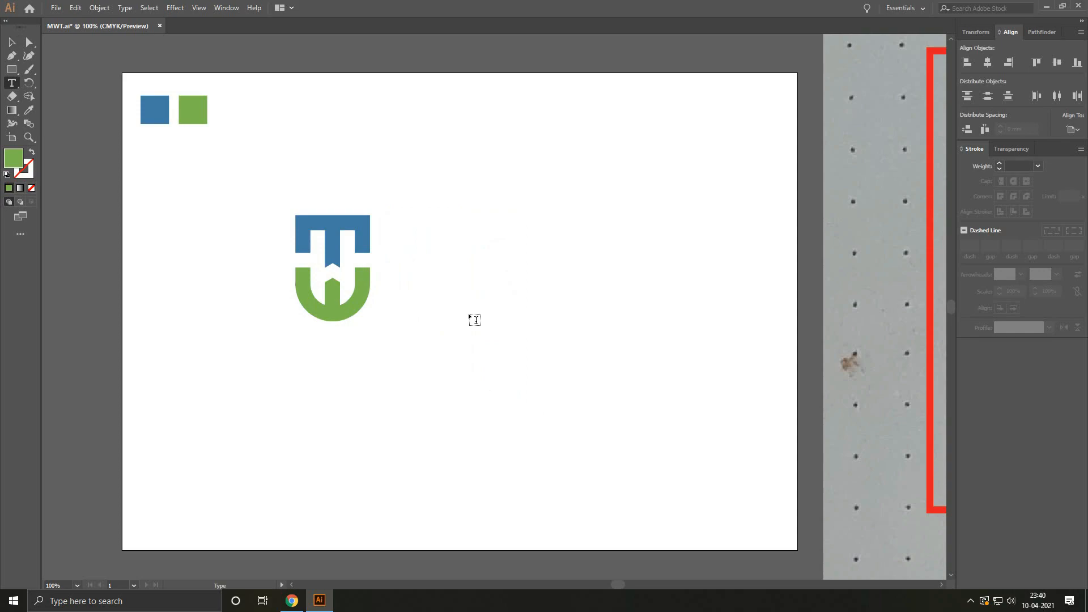
Step: Add the text line MIDWEST TRADING ESTABLISHMENT beside the logo
left_click(468, 287)
type("MIDWEST")
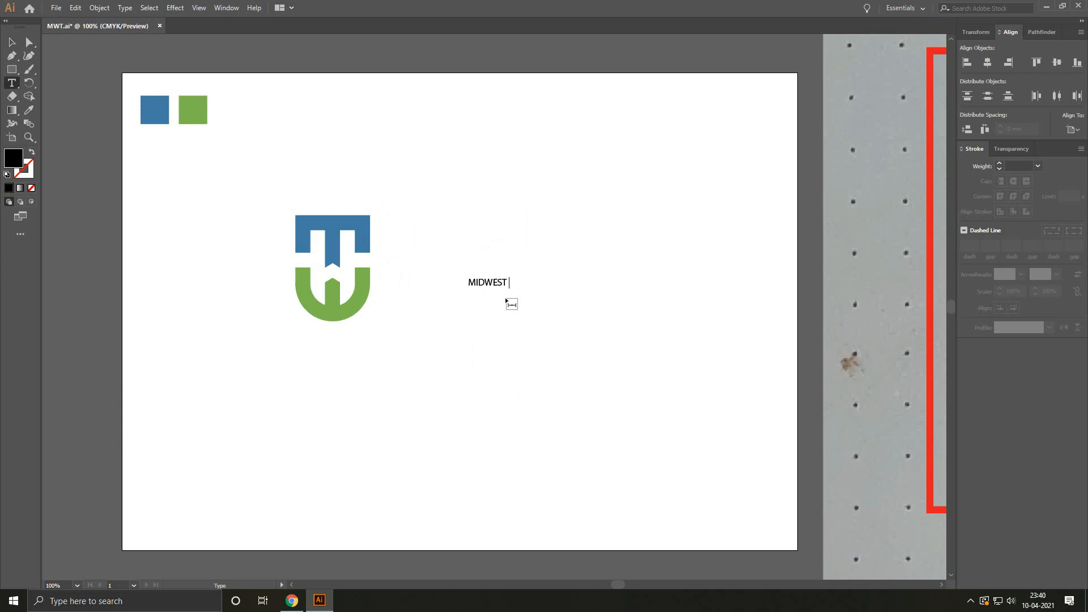
type(" TRADING ESTABLISHMENT")
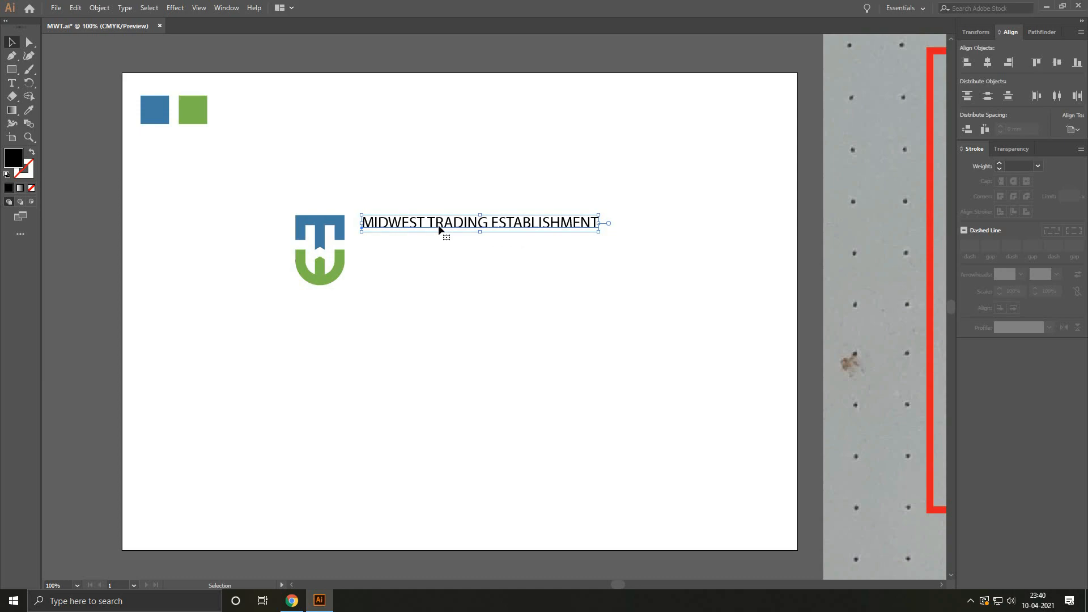
Step: Copy the MIDWEST TRADING ESTABLISHMENT text, switch to Chrome, search Google for "translate" and paste the text as the translation source
double_click(439, 226)
triple_click(440, 227)
key("ctrl+c")
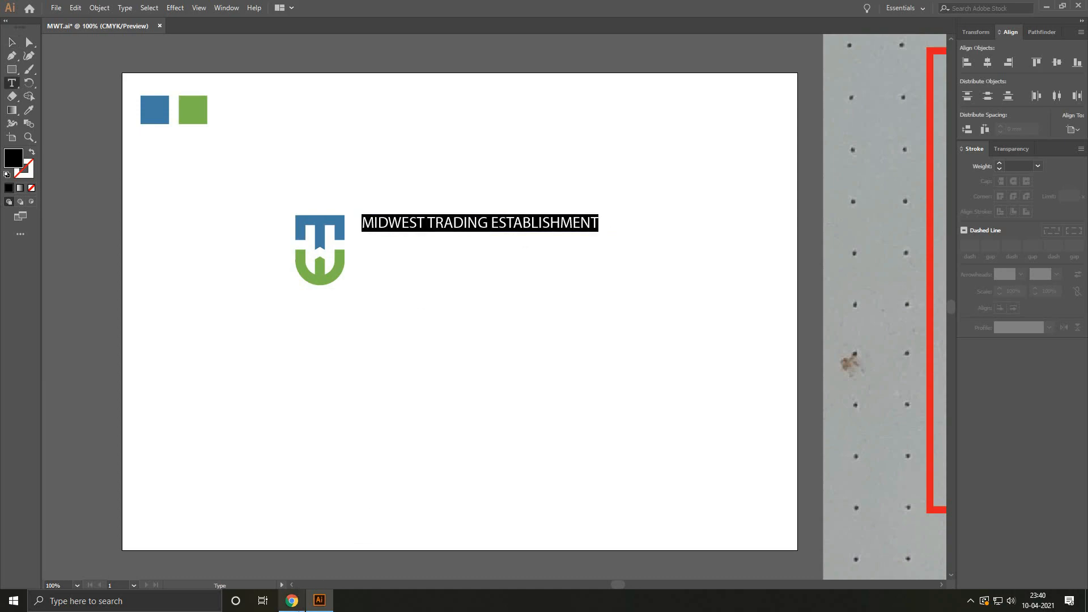
left_click(299, 605)
left_click(456, 238)
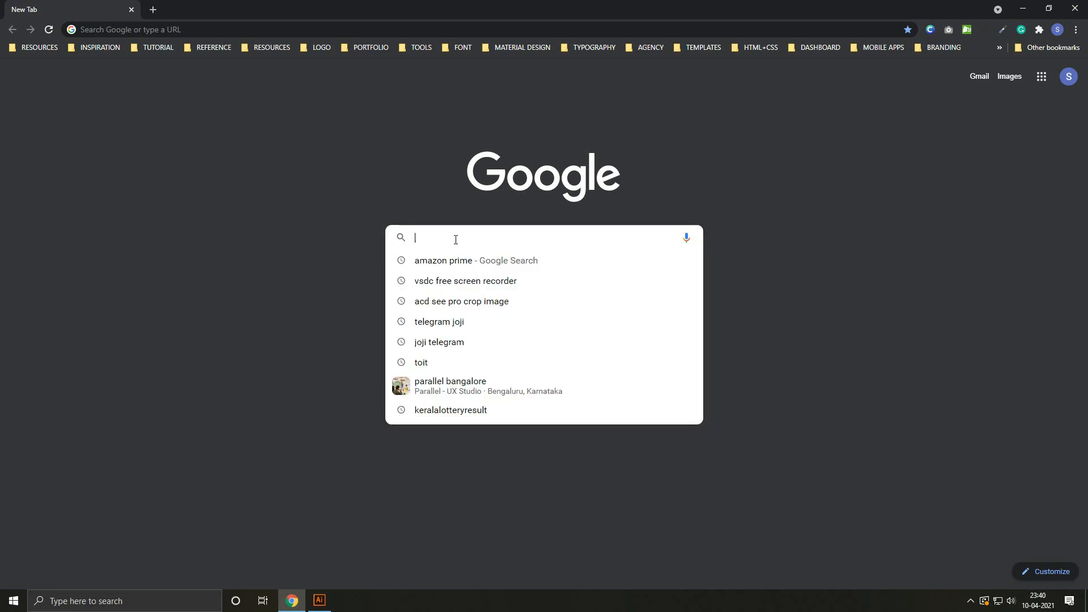
type("trans")
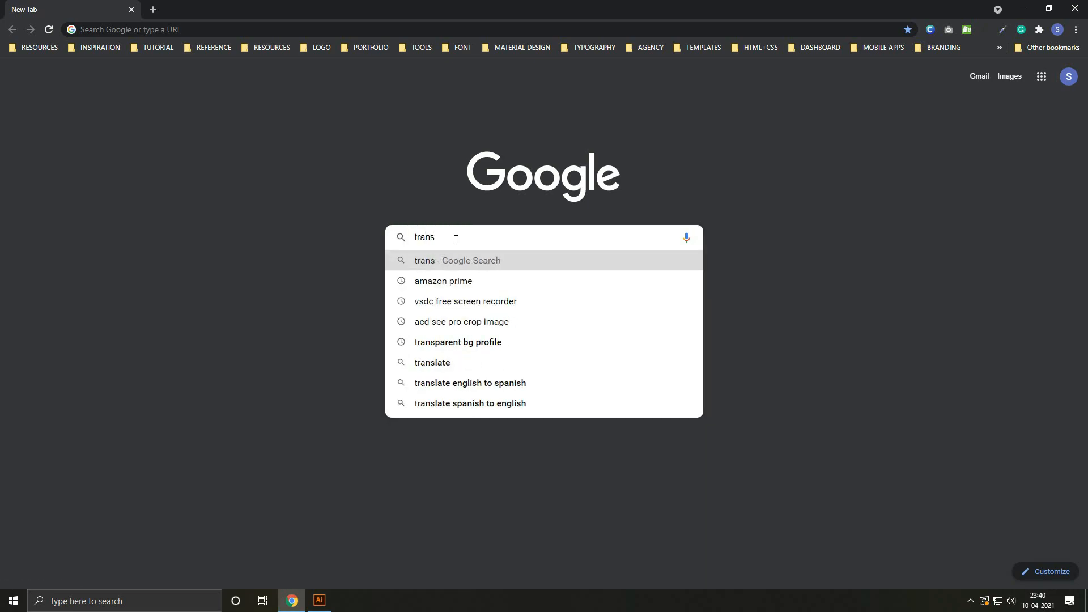
type("late")
key("Return")
key("ctrl+v")
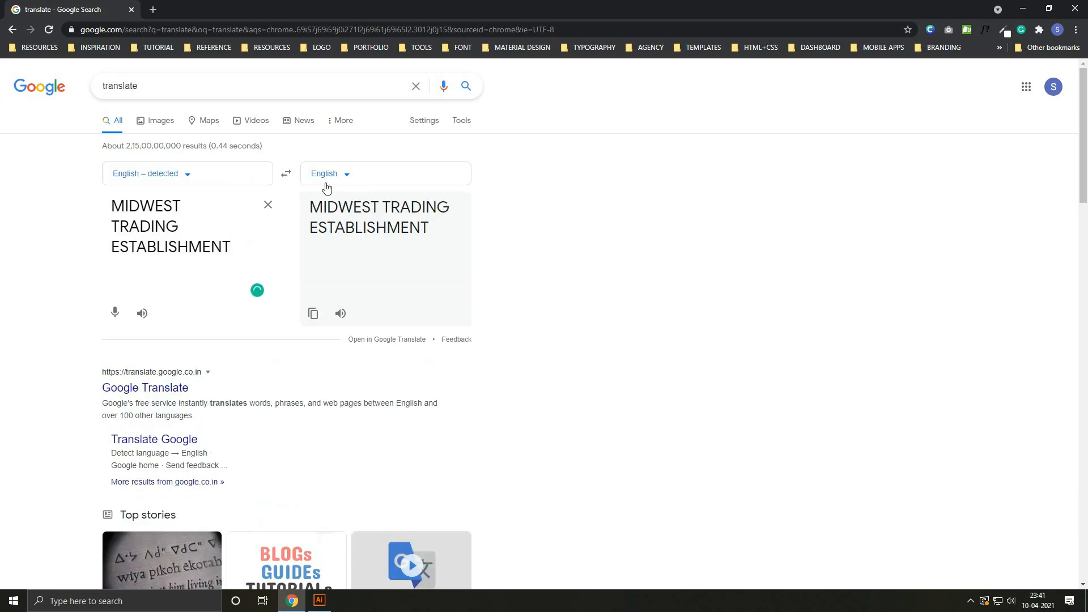
Step: Set the target language to Arabic and copy the translated company name
left_click(348, 175)
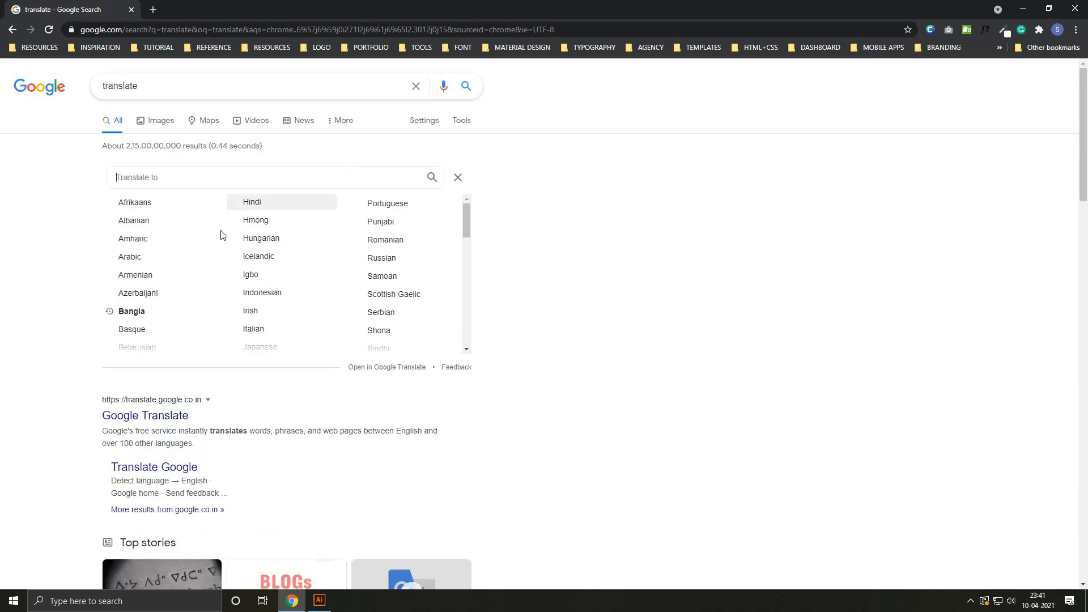
left_click(139, 255)
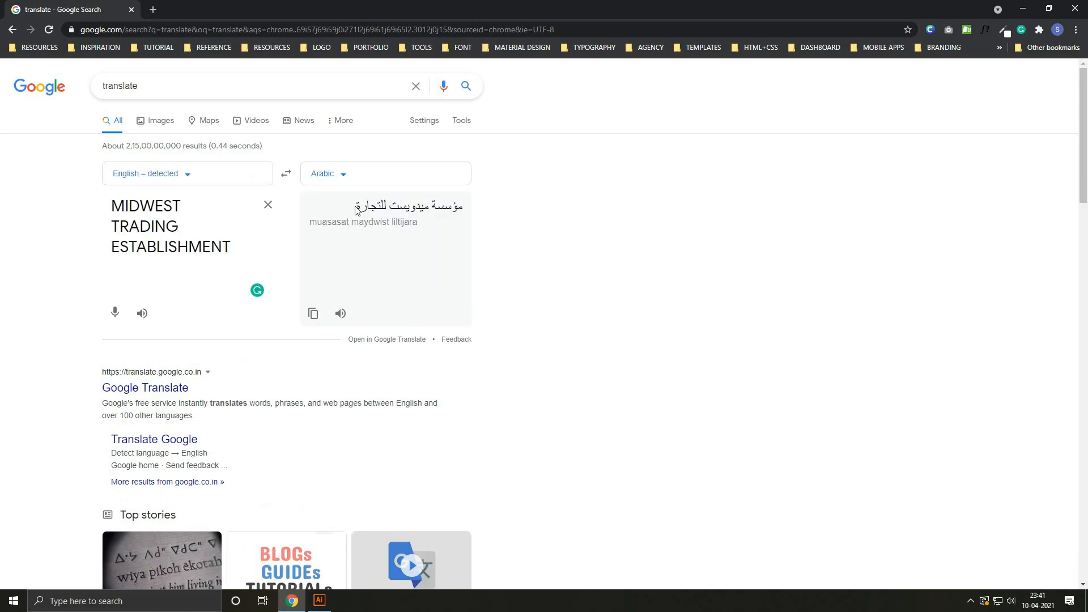
left_click_drag(357, 210, 461, 211)
key("ctrl+c")
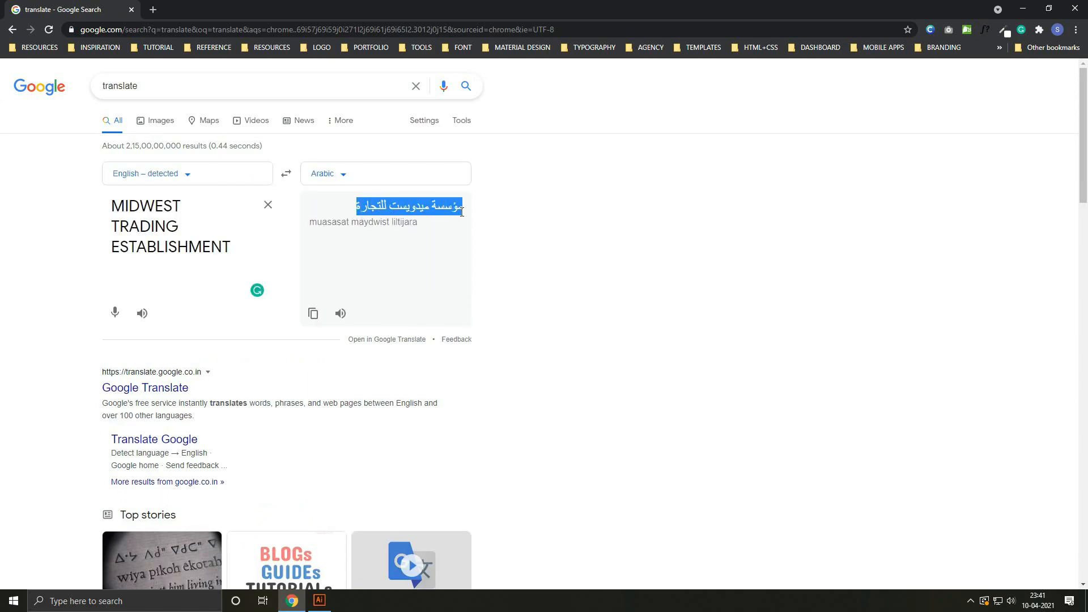
Step: Switch back to Illustrator and replace the lower copy of the company name with the copied Arabic translation
key("alt+Tab")
left_click(441, 250)
key("t")
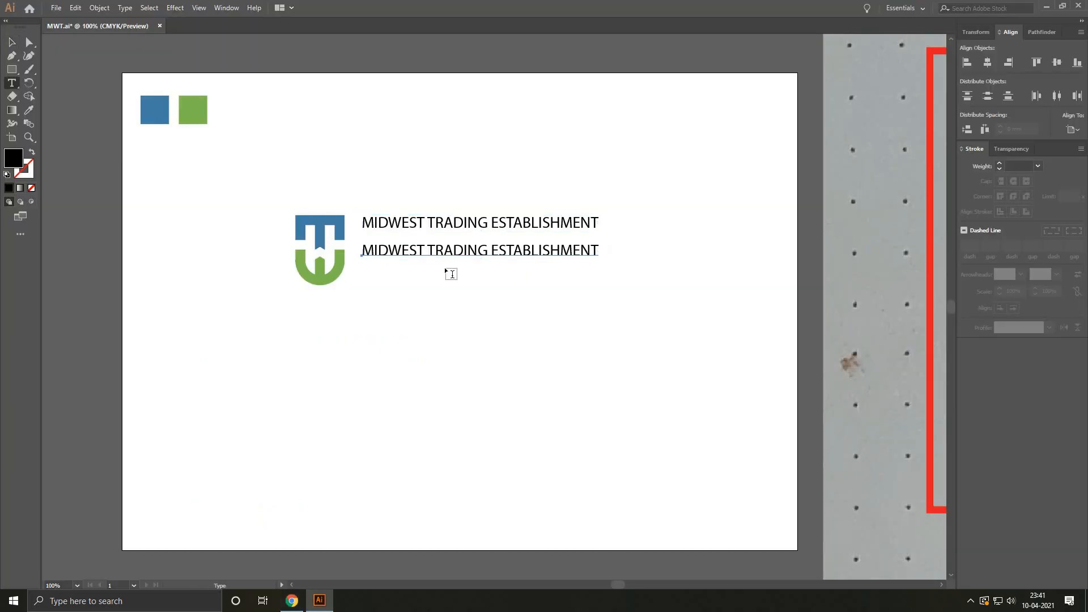
triple_click(437, 253)
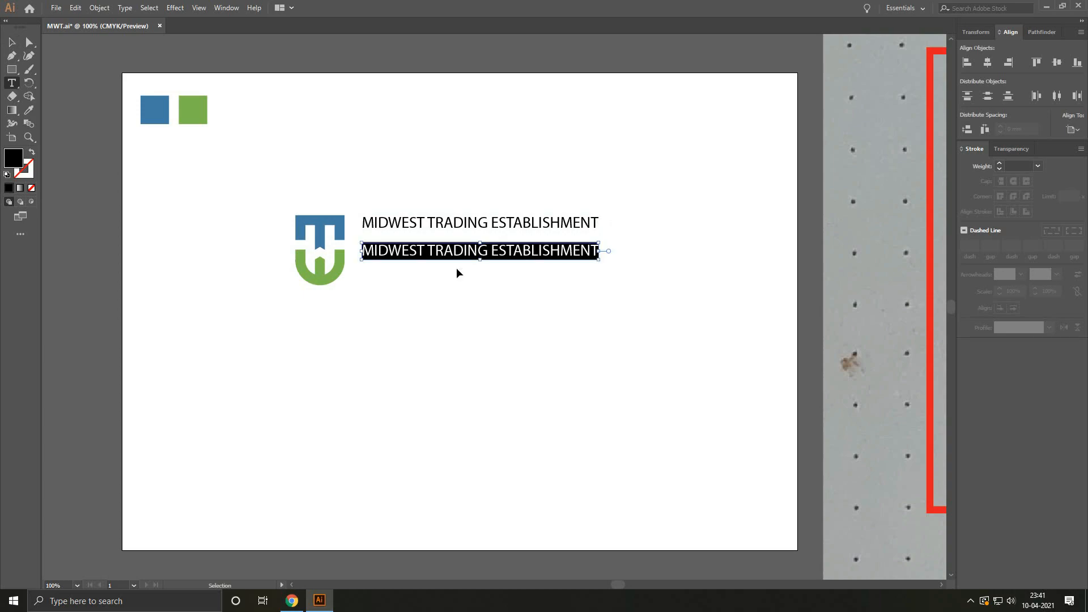
key("ctrl+v")
left_click(12, 43)
Step: Select both parts of the logo mark and move it to the right end of the text lines
left_click(467, 318)
left_click_drag(267, 165, 347, 311)
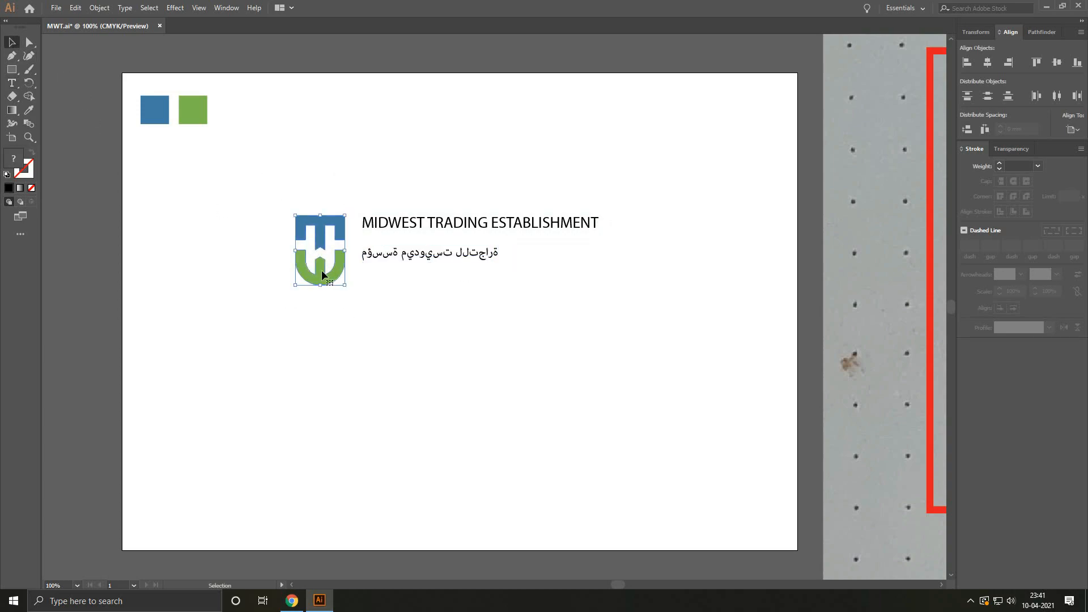
left_click_drag(321, 265, 610, 272)
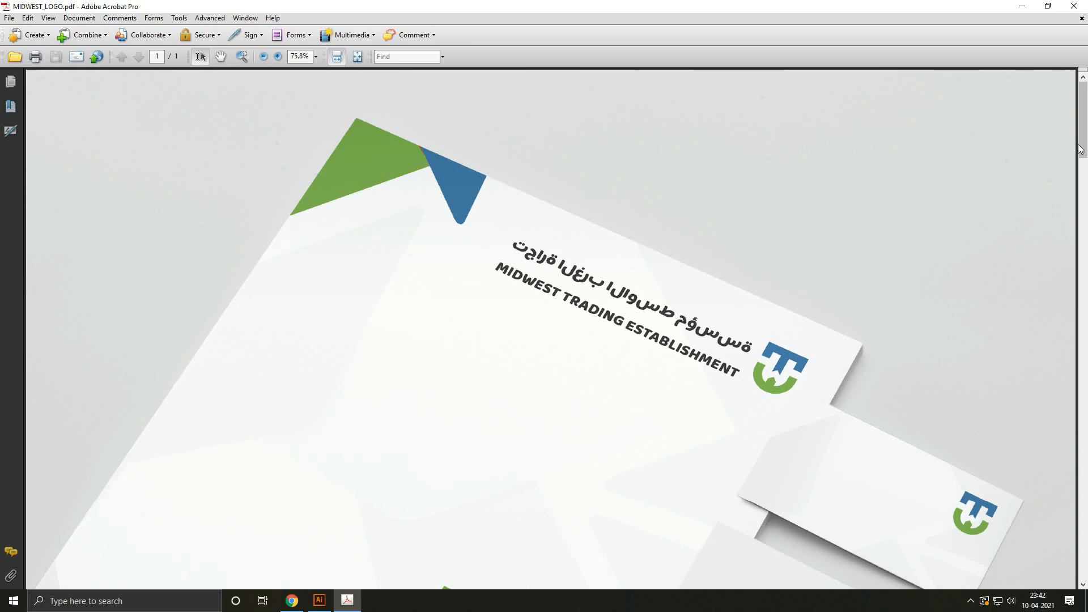
Step: Look through the stationery, T-shirt and truck mockups of the finished logo in MIDWEST_LOGO.pdf in Adobe Acrobat Pro
scroll(1085, 152, "down", 4)
left_click_drag(1085, 152, 1082, 439)
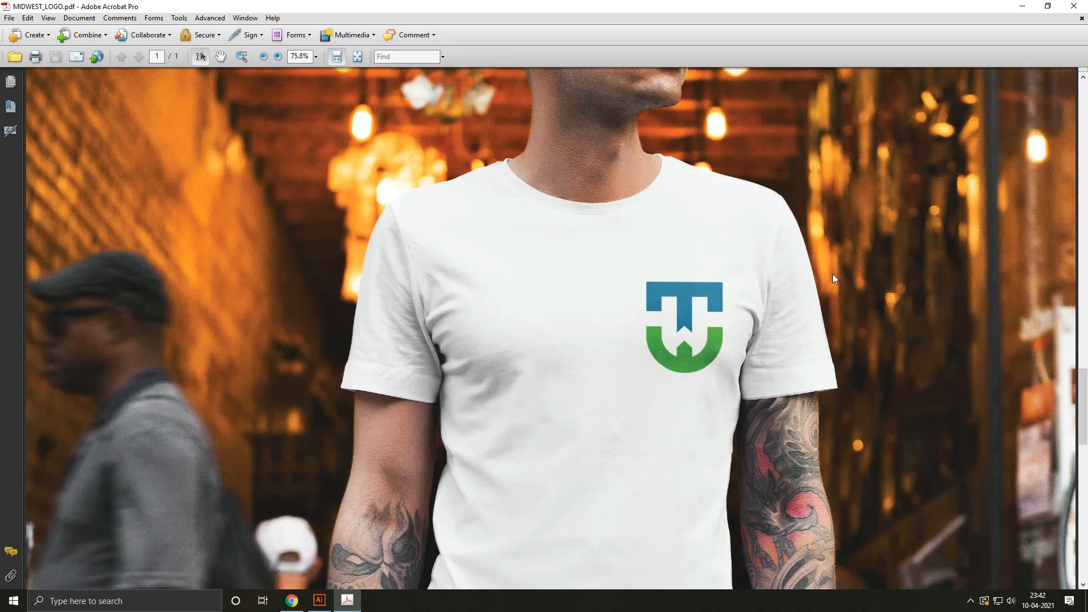
scroll(833, 274, "down", 3)
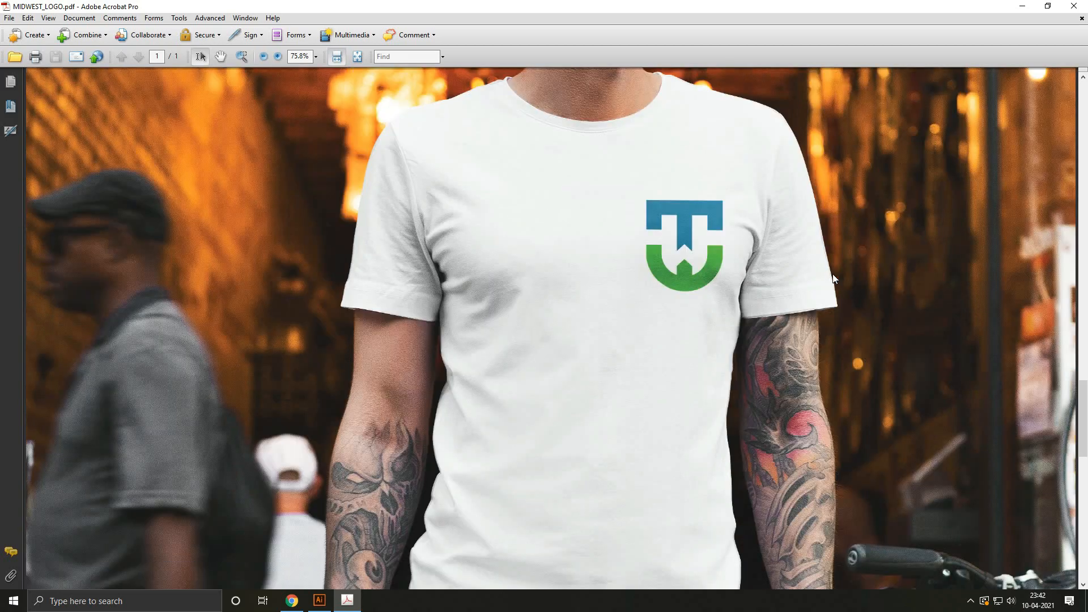
scroll(832, 274, "down", 4)
scroll(833, 274, "down", 14)
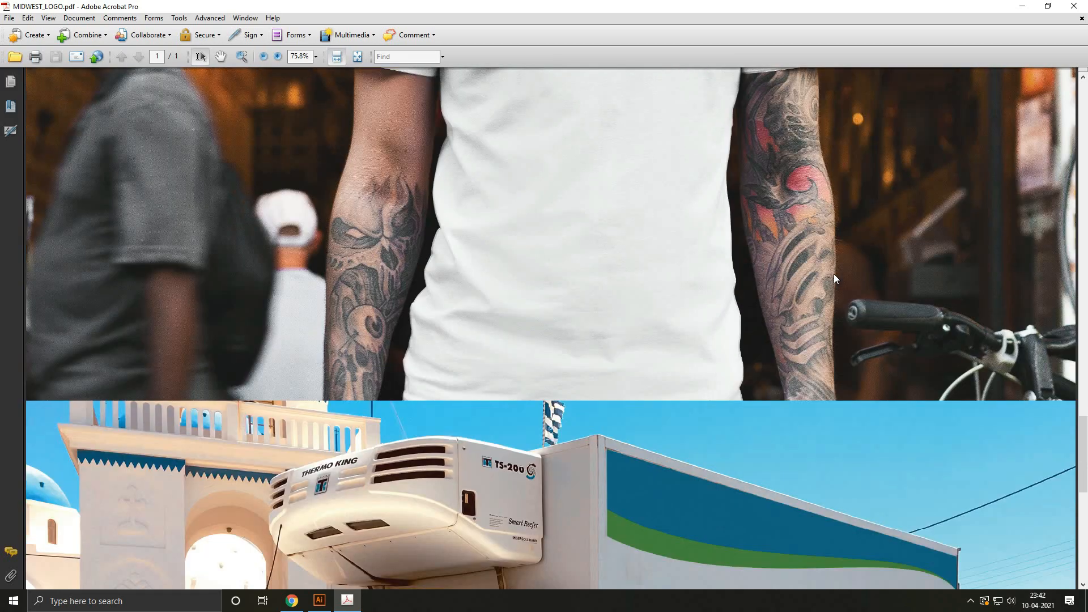
scroll(836, 274, "down", 4)
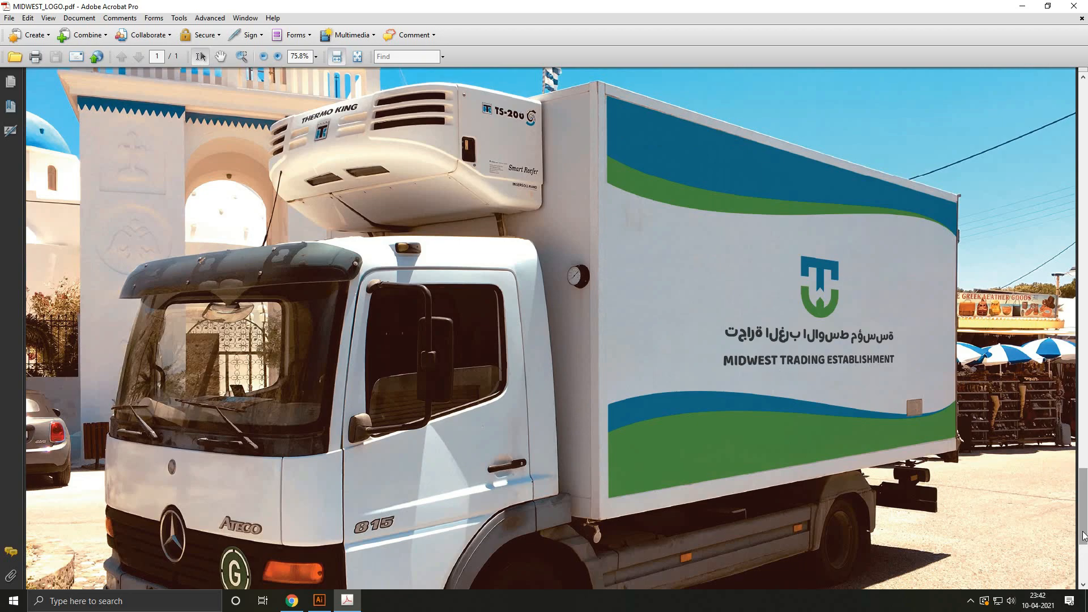
left_click(1083, 569)
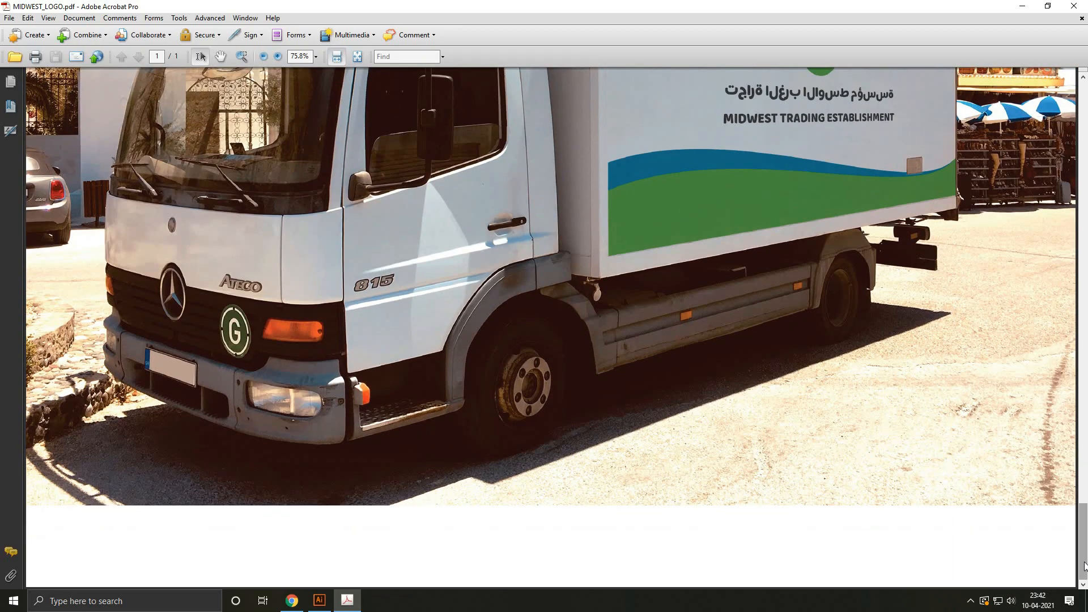
scroll(940, 495, "up", 5)
scroll(942, 498, "up", 3)
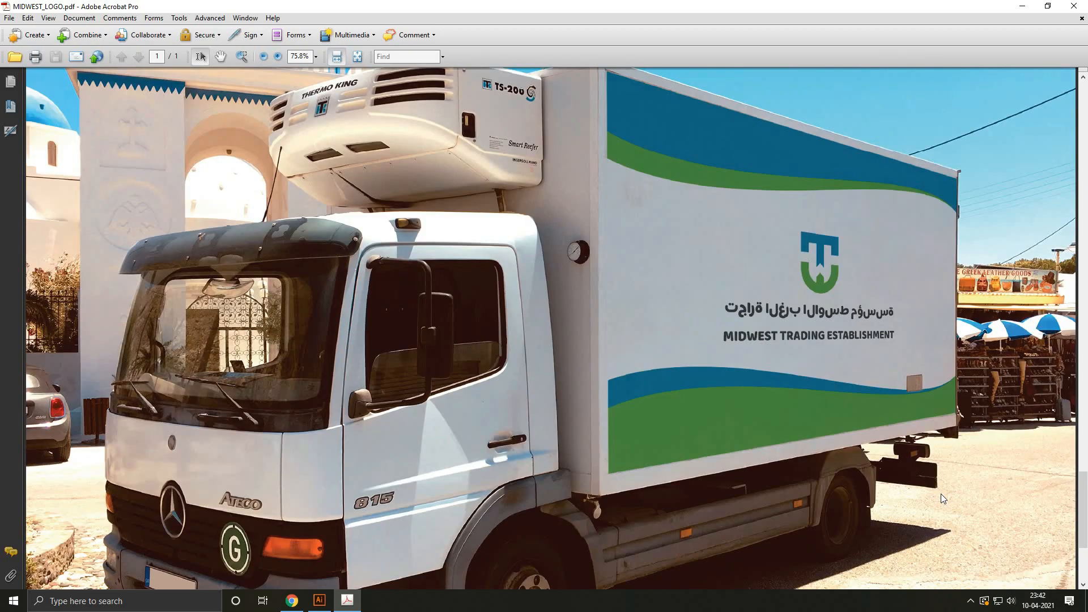
scroll(942, 494, "up", 14)
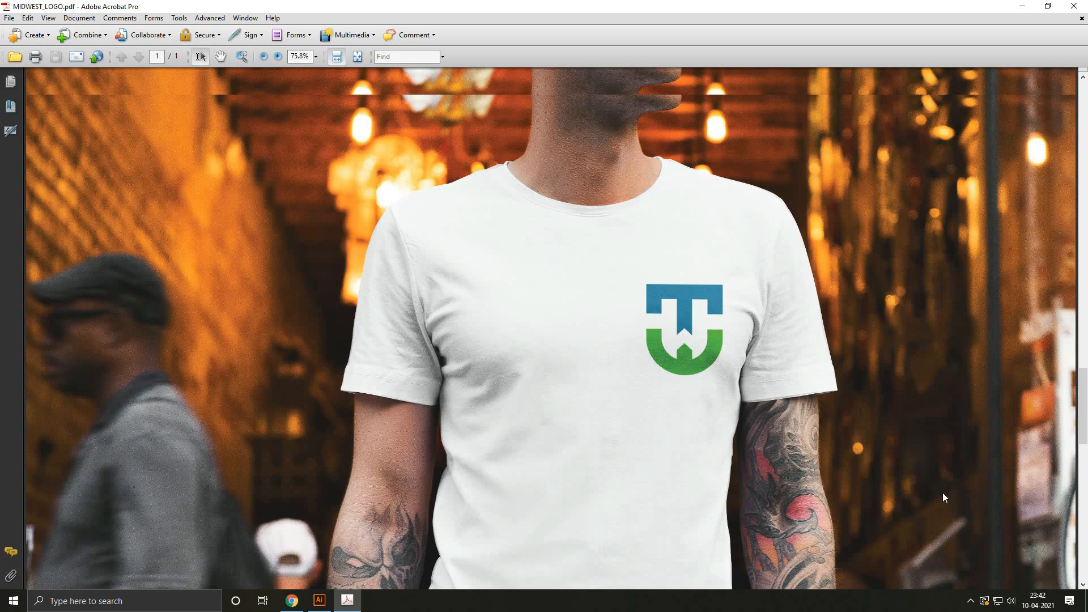
scroll(1084, 507, "up", 5)
left_click_drag(1084, 406, 1084, 116)
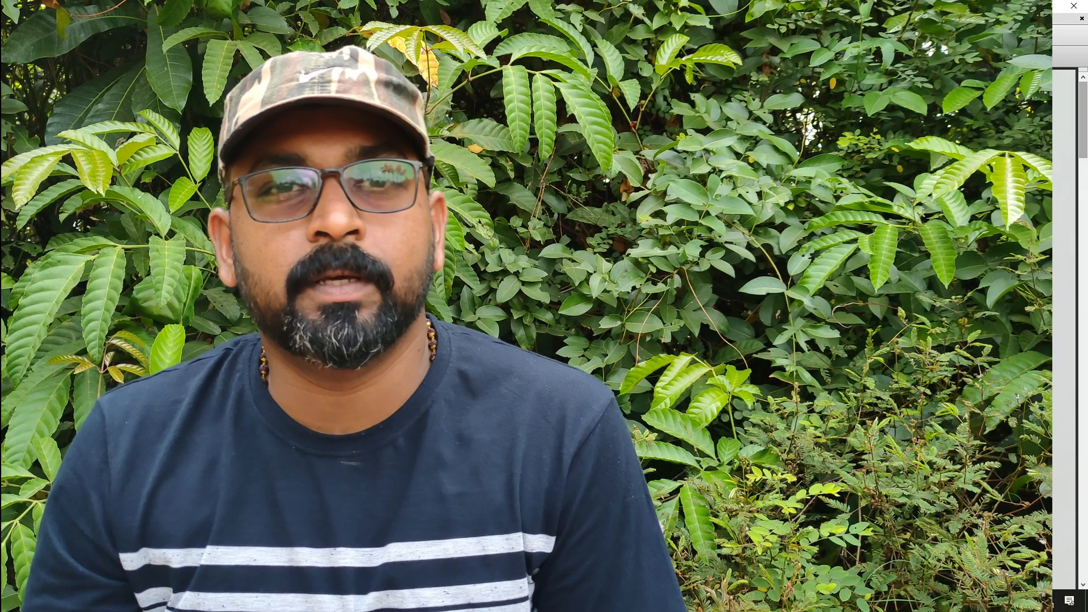